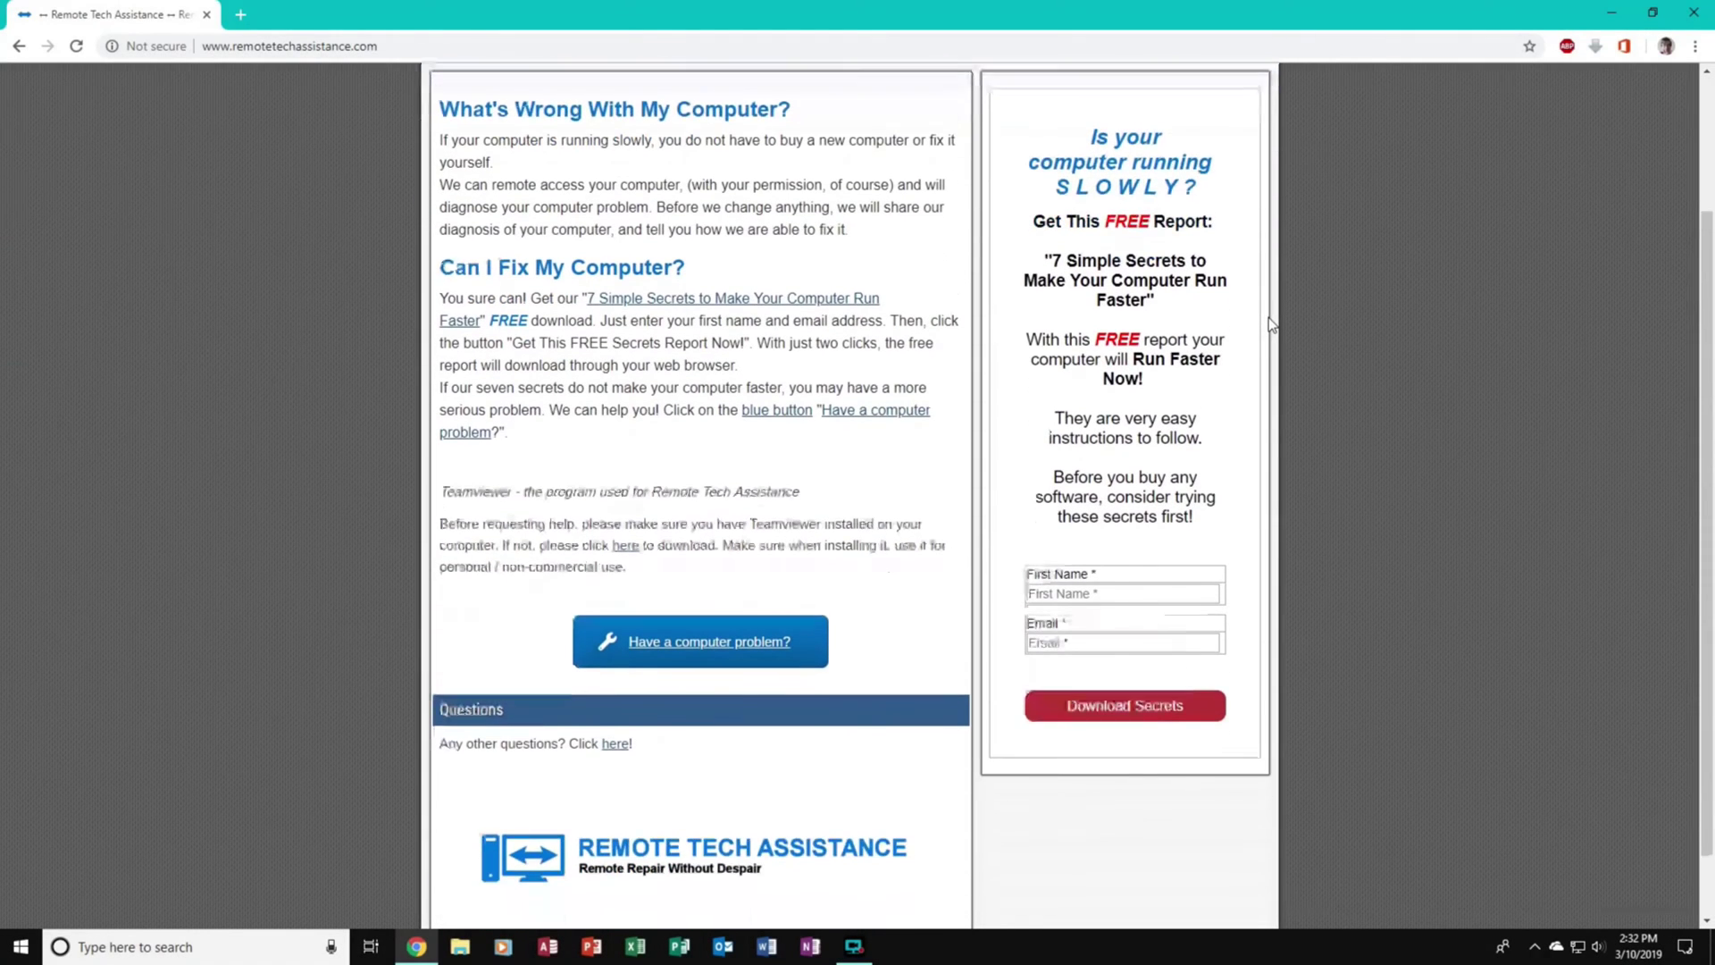
scroll(1269, 318, down, 1)
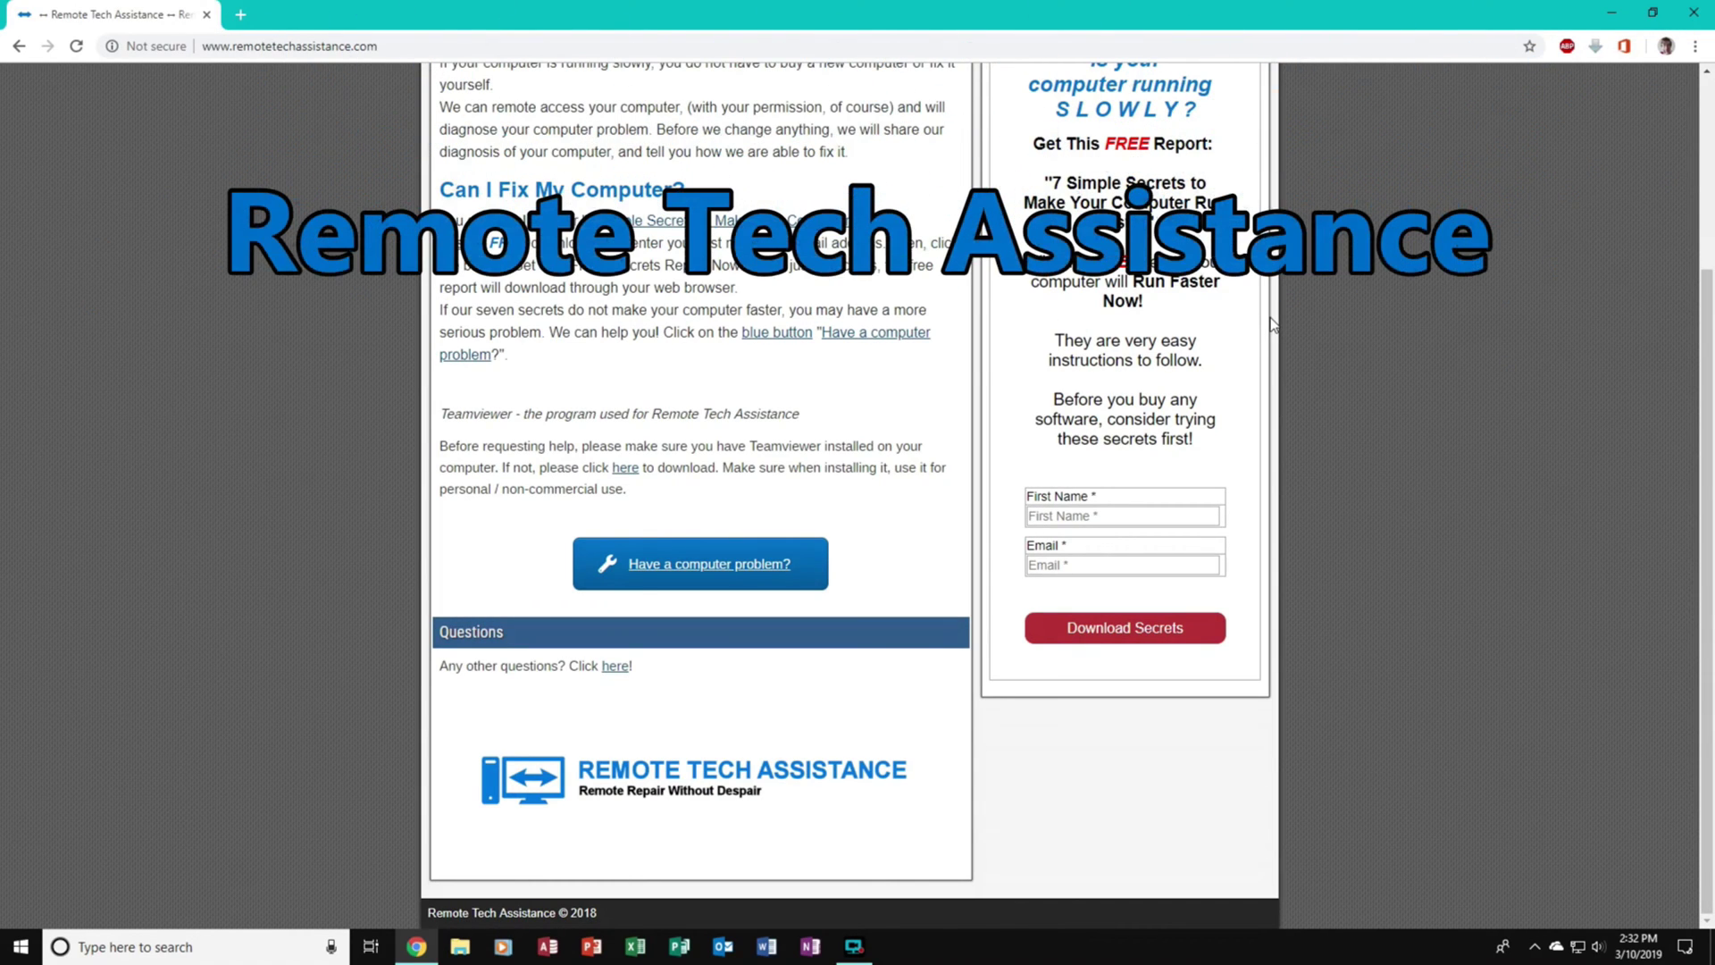
- Scroll down and back up the Remote Tech Assistance page
scroll(1272, 324, up, 3)
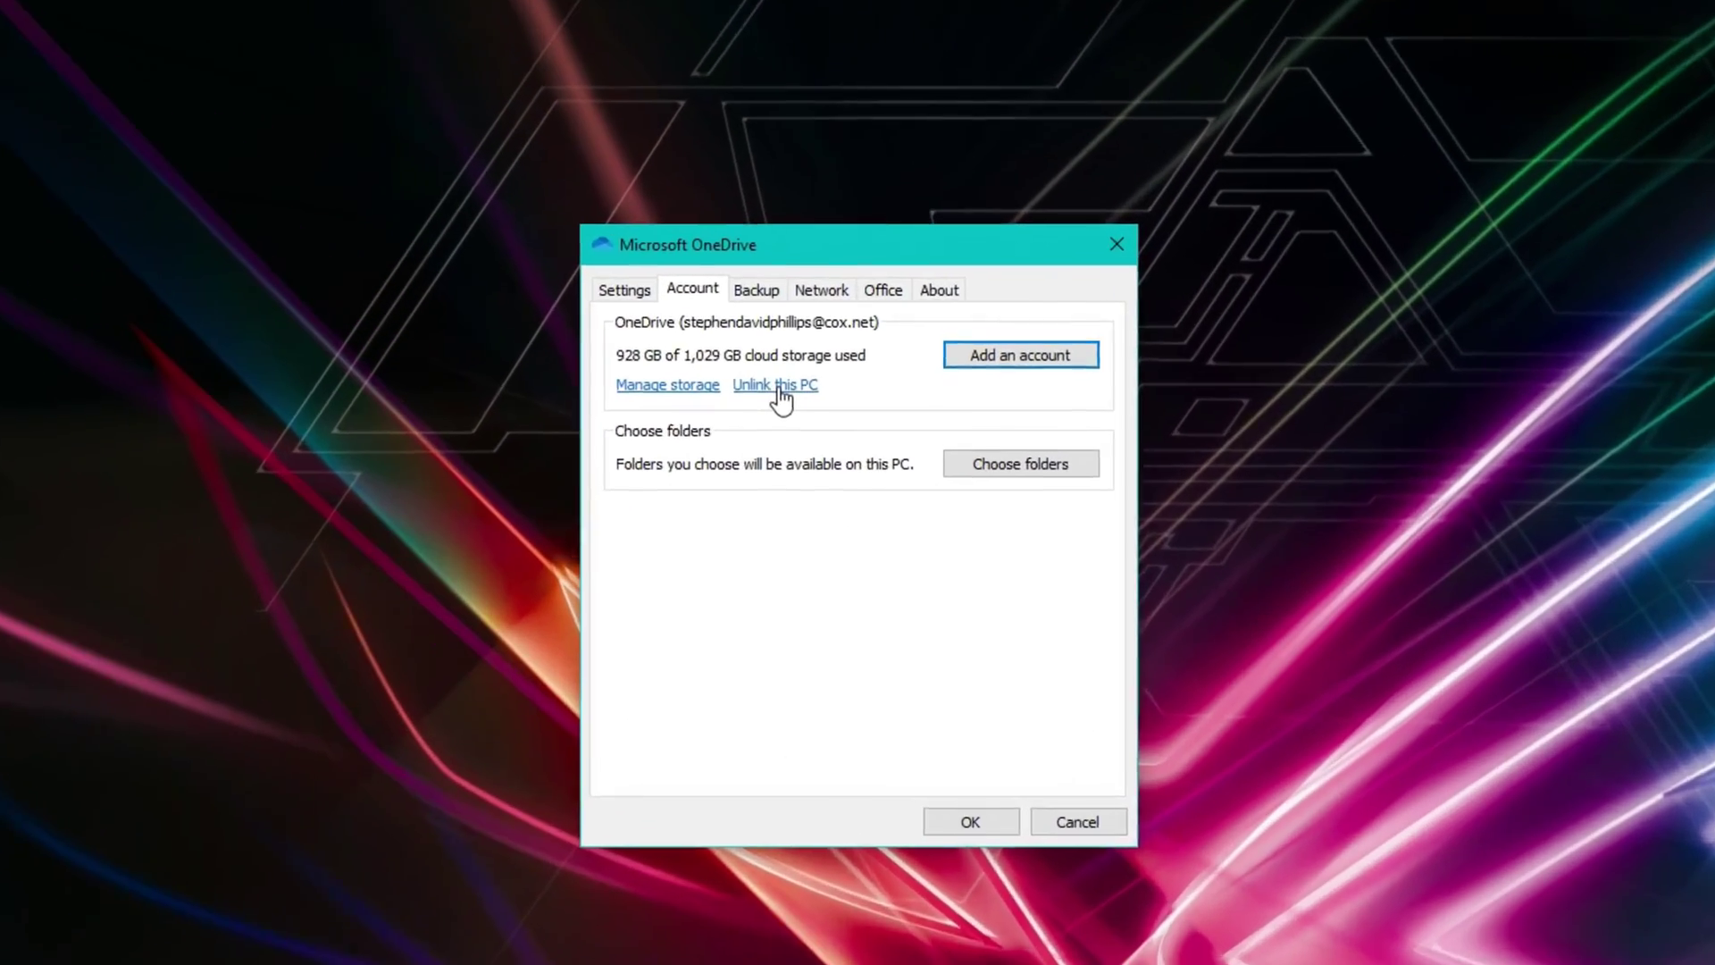
- Choose 'Unlink this PC' in OneDrive's Account settings
click(804, 362)
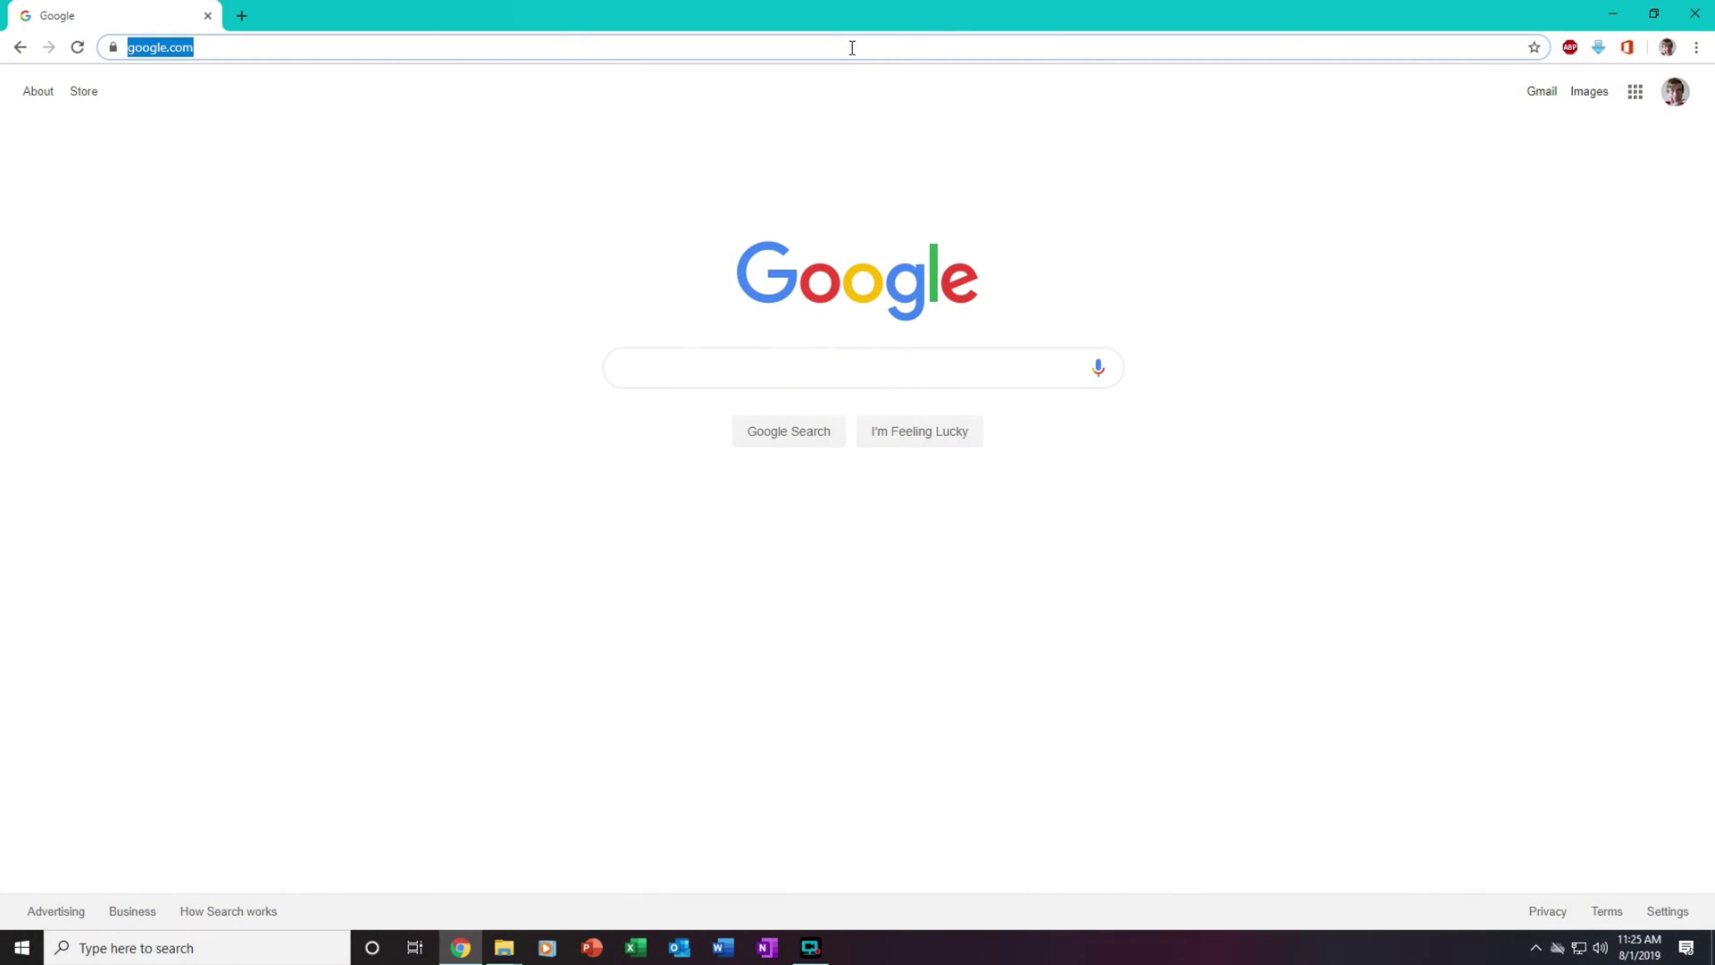
- Load onedrive.live.com and go to its Sign in page
text(onedrive.live.co)
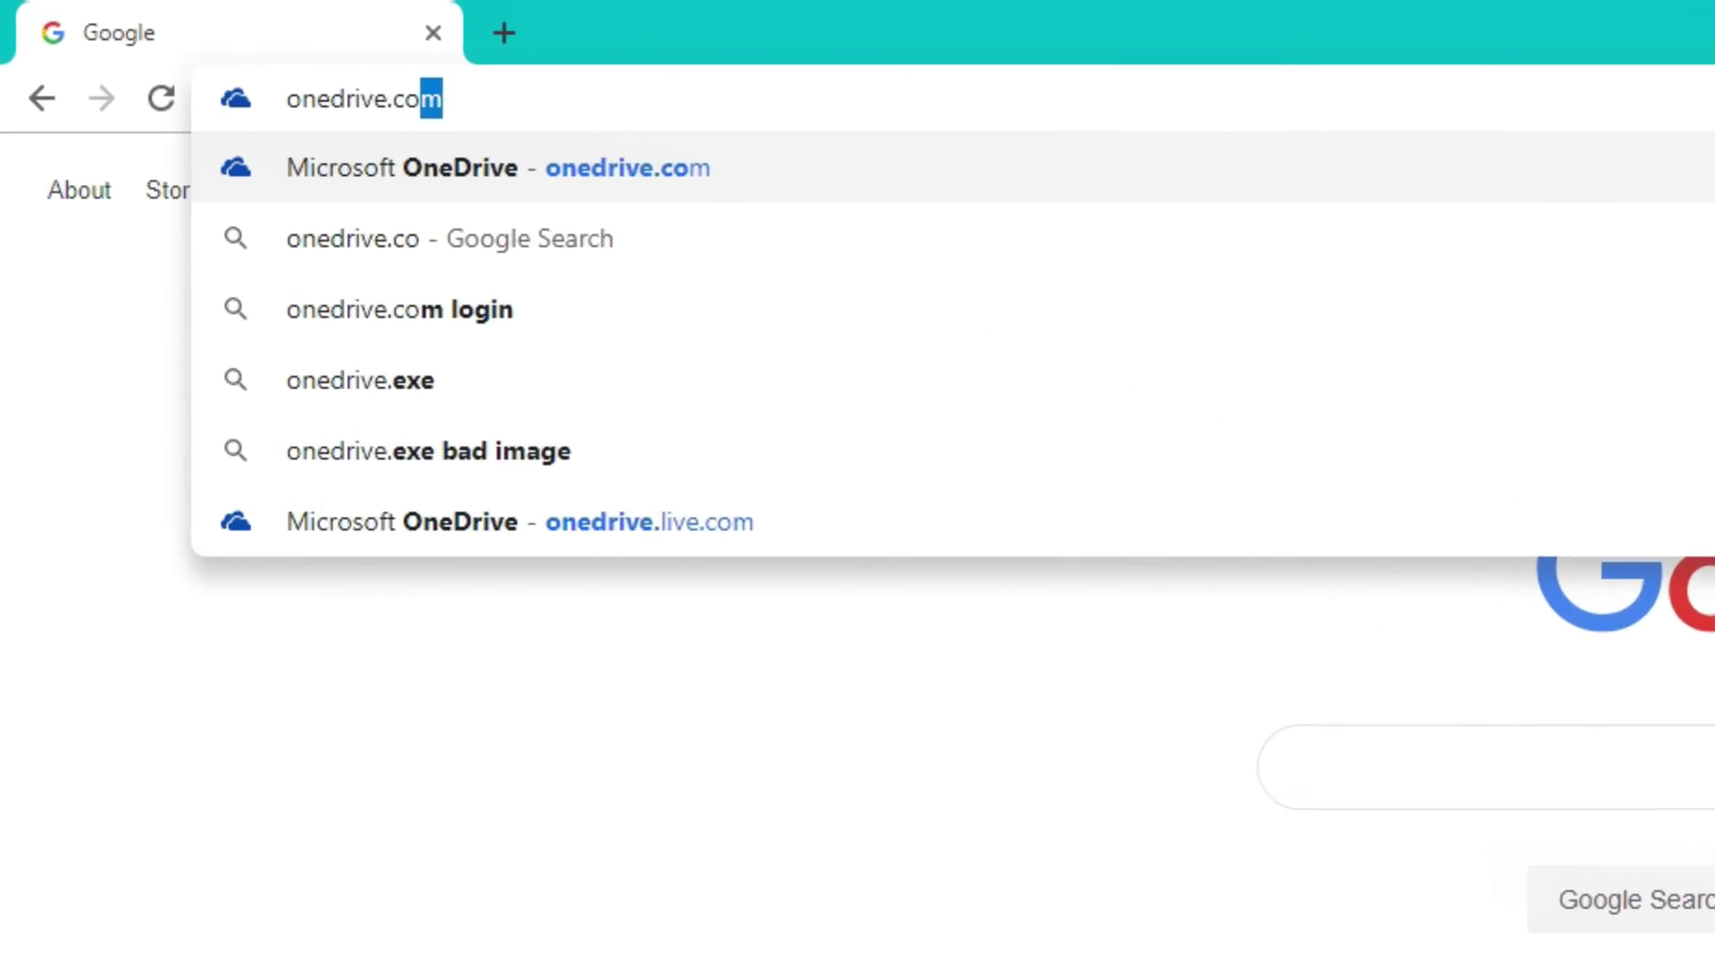
text(m)
key(Return)
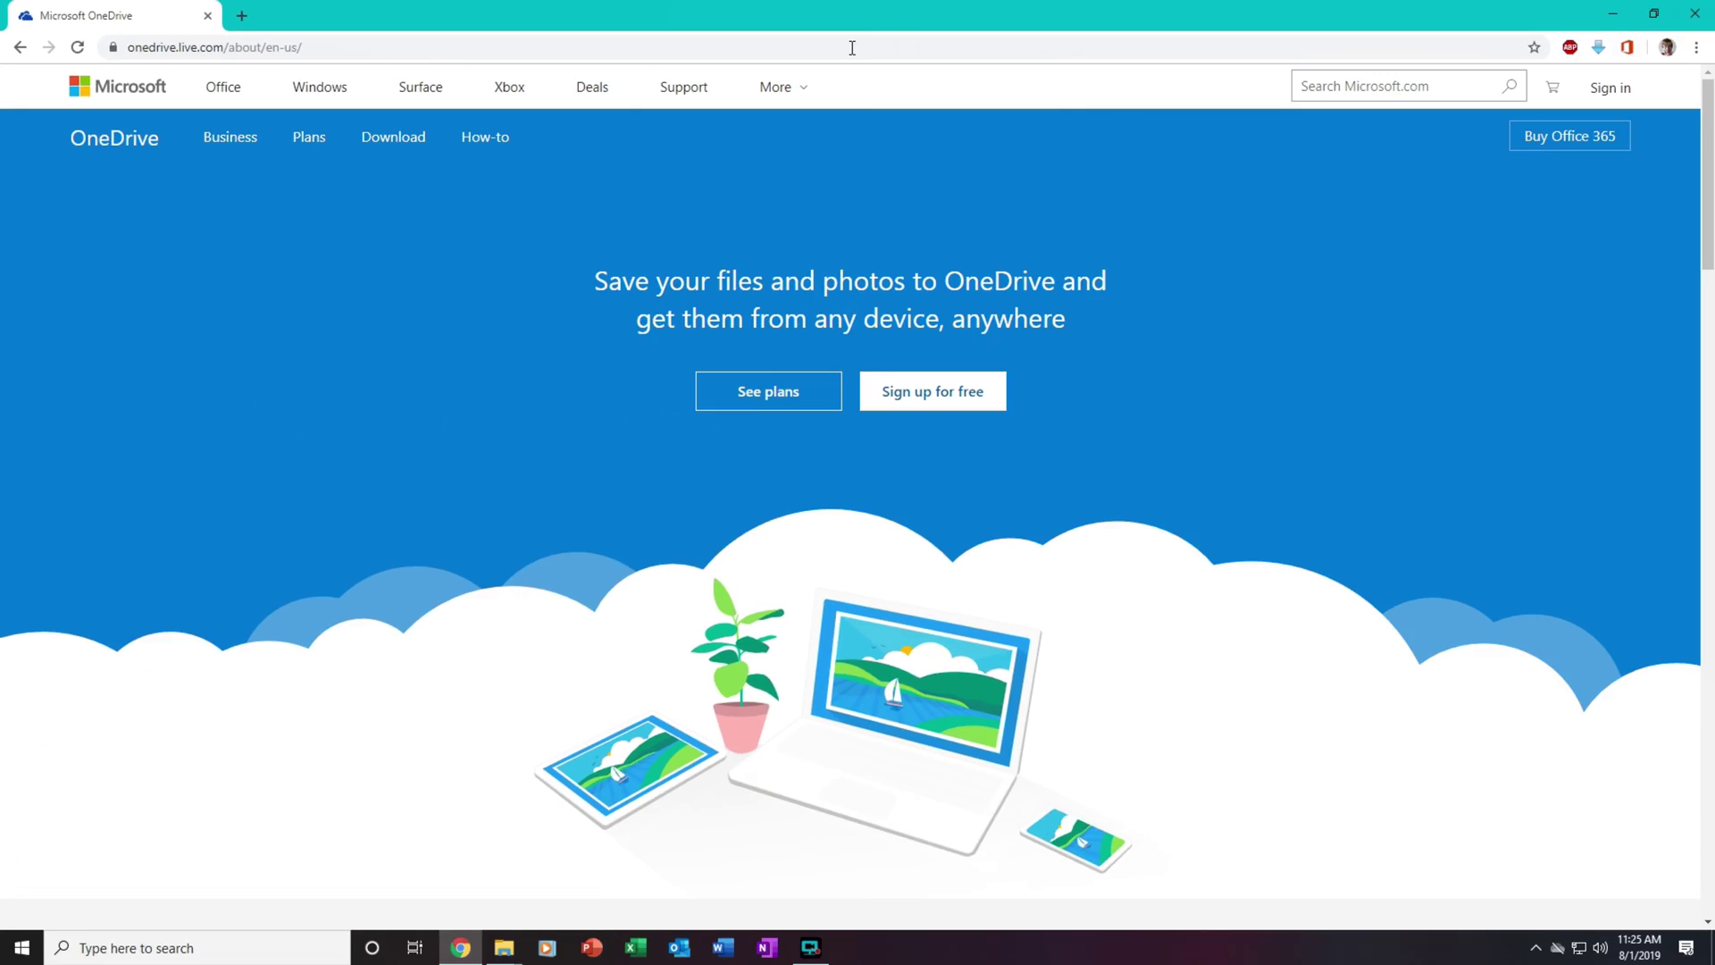
click(1619, 92)
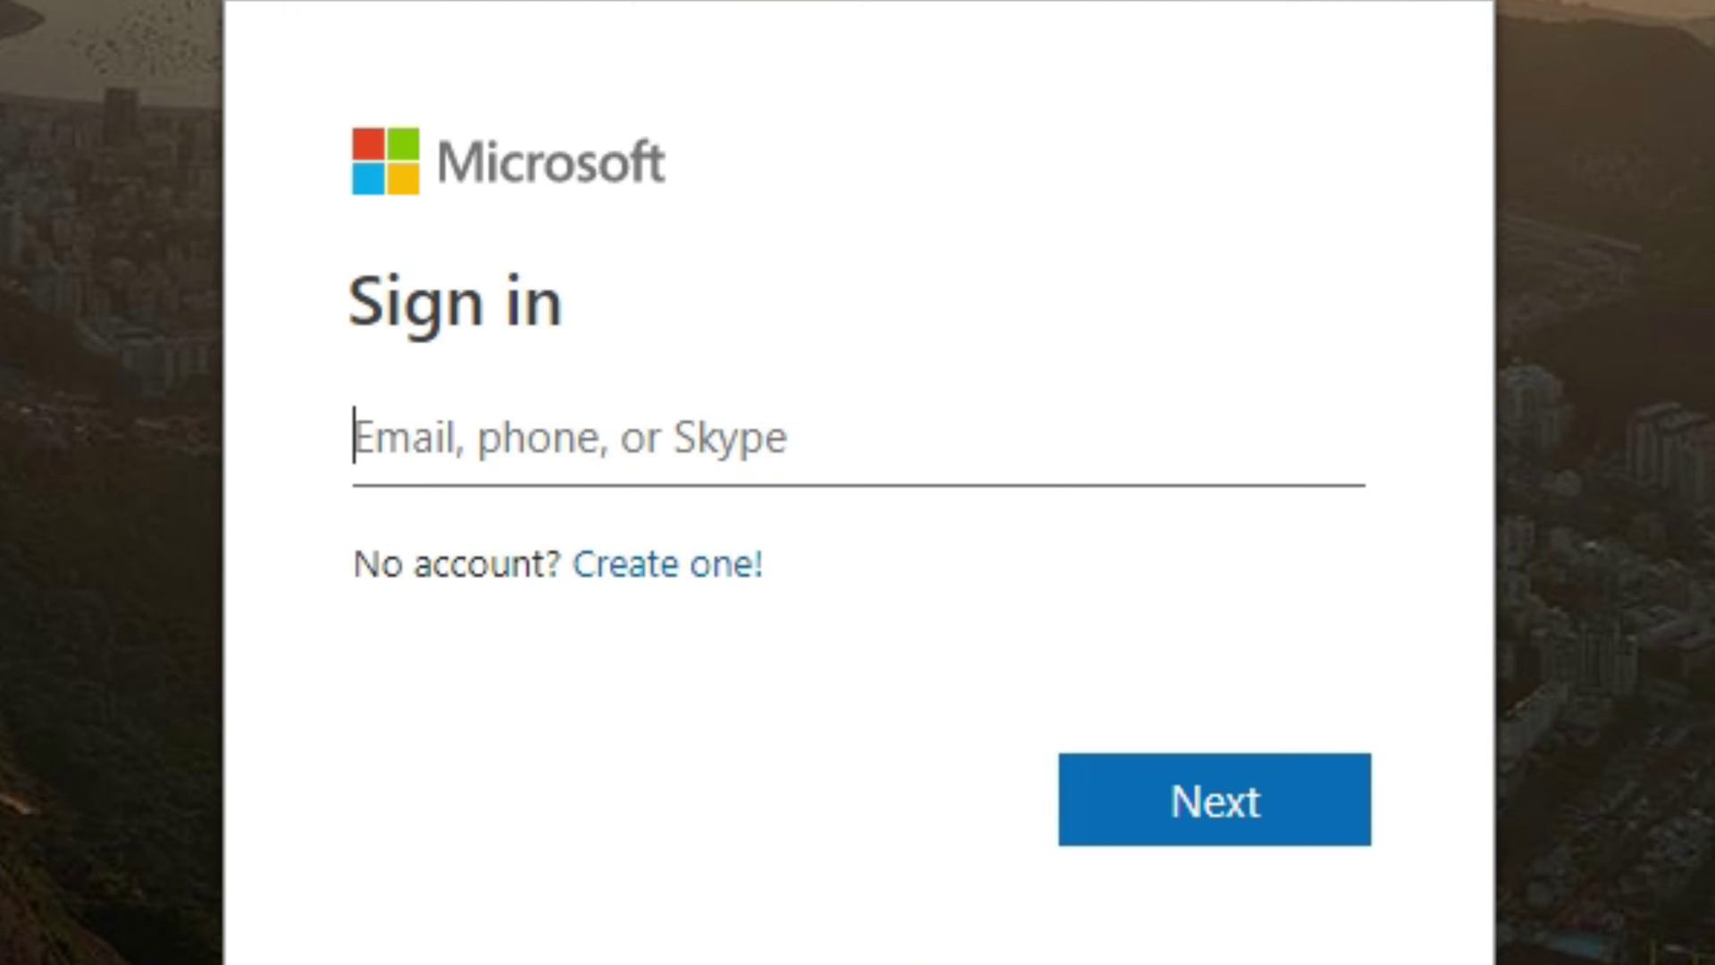
- Enter the account's e-mail address in the sign-in field, replacing a mistyped entry
text(st)
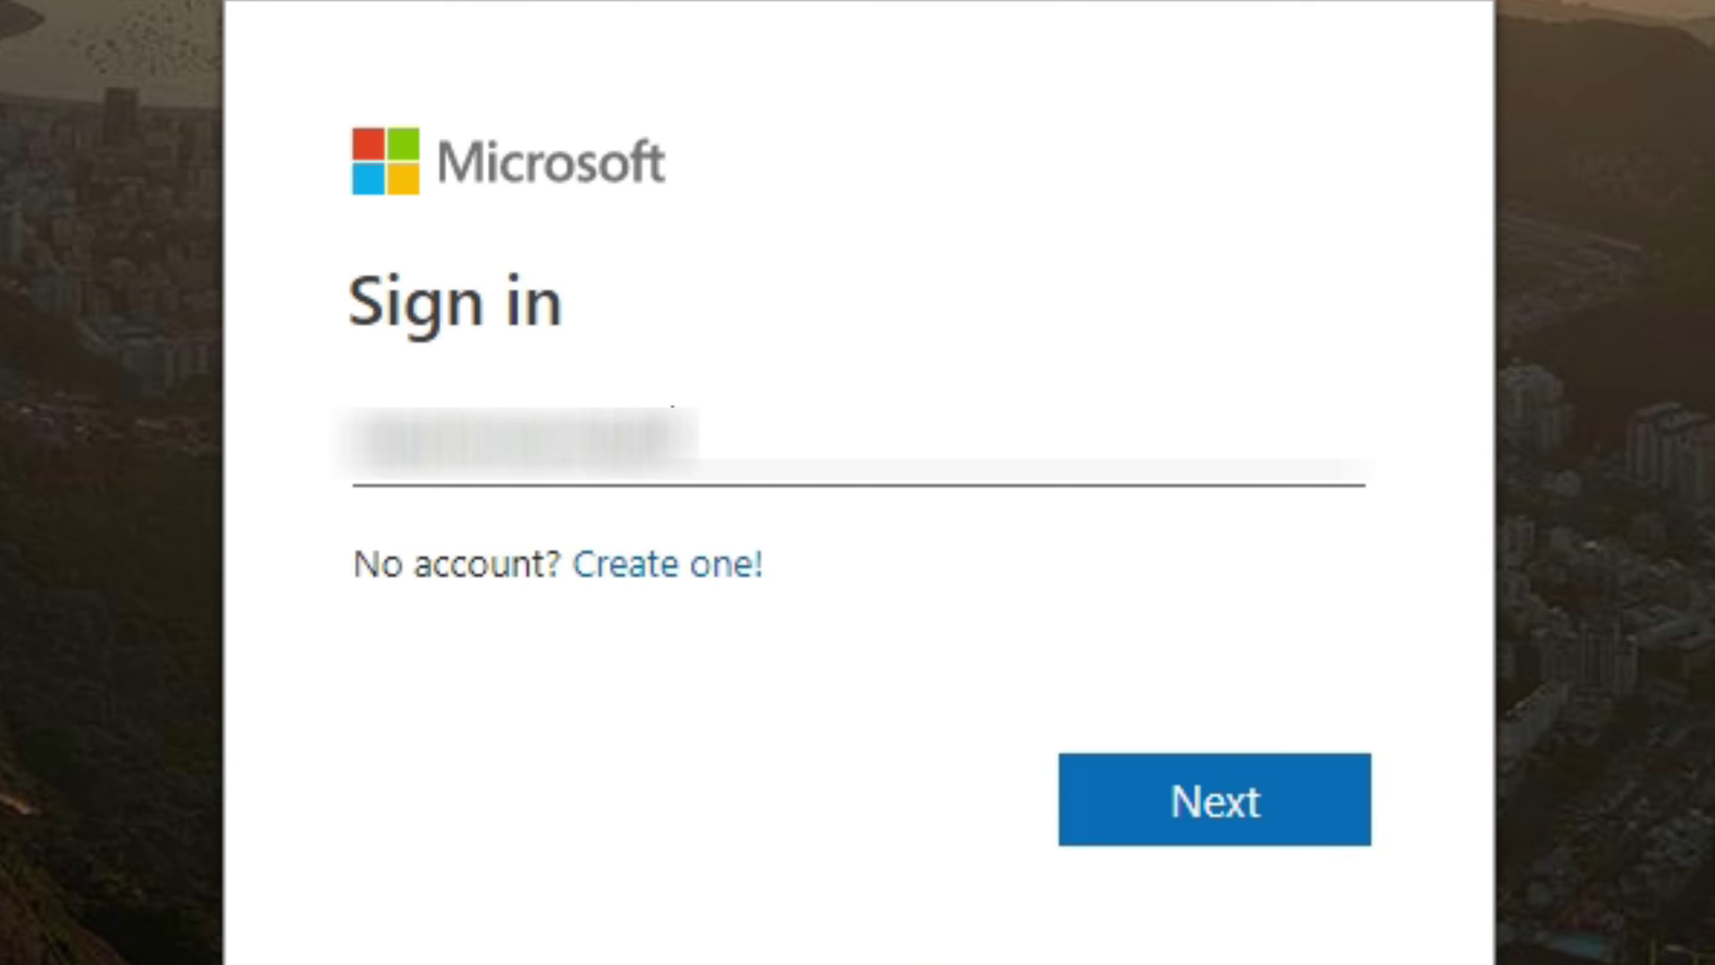
text(@out)
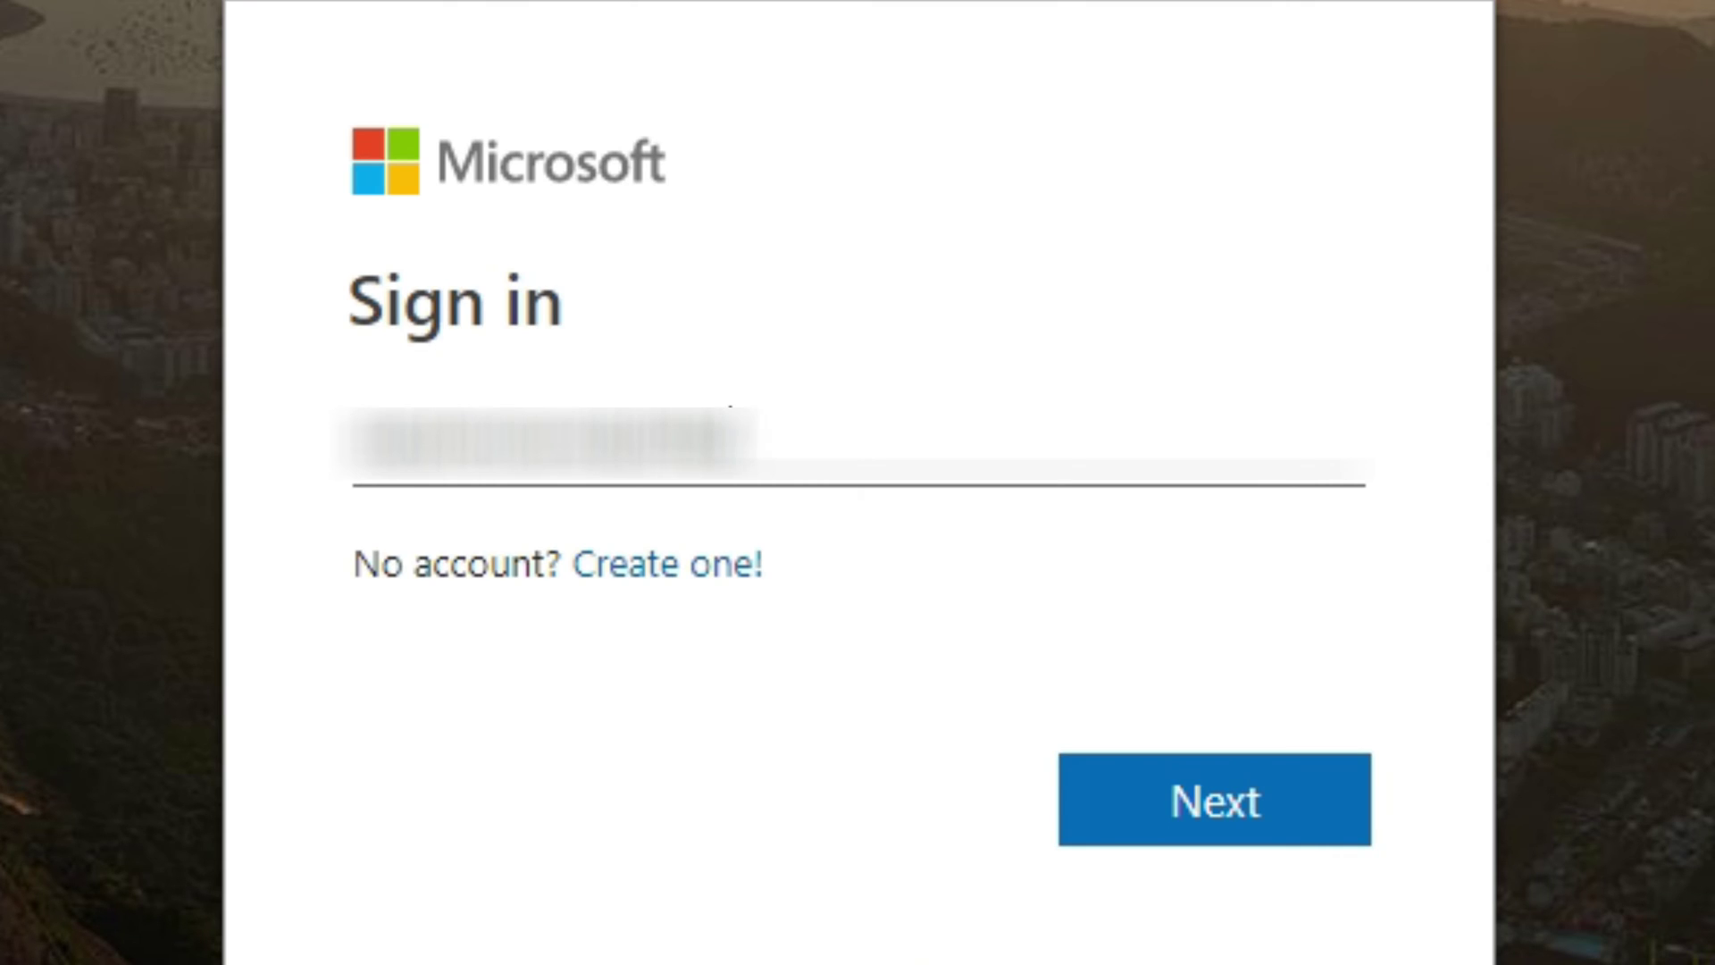
text(look)
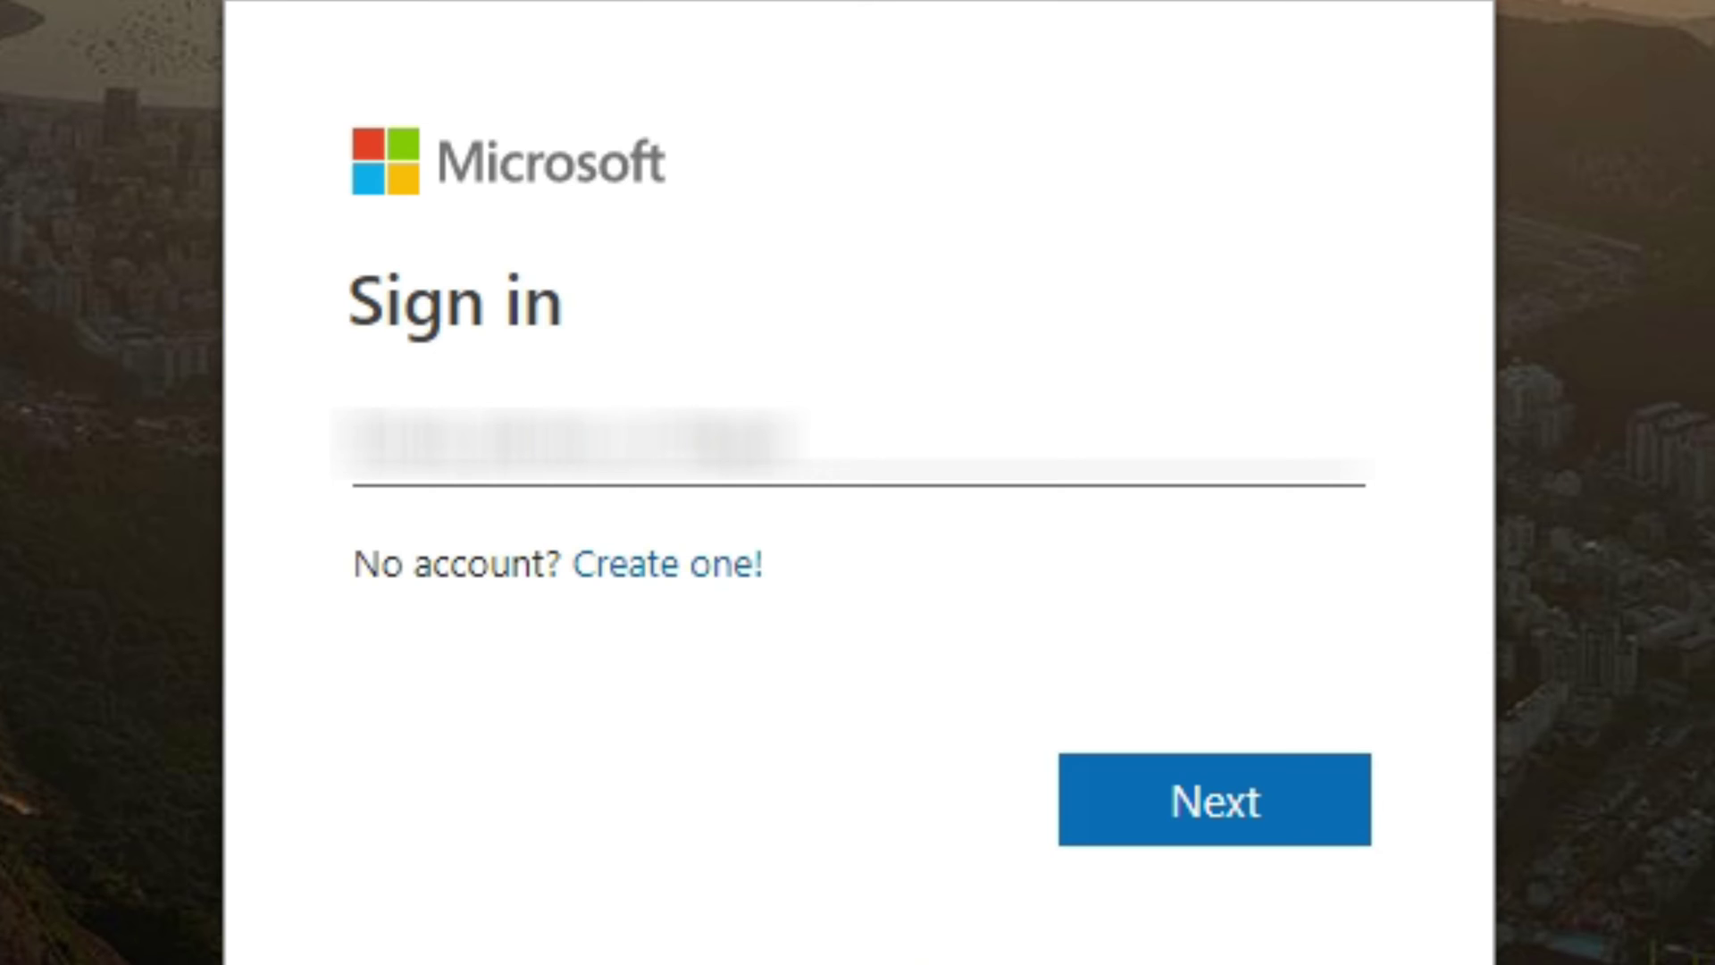
key(ctrl+a)
text(example@outlook.com)
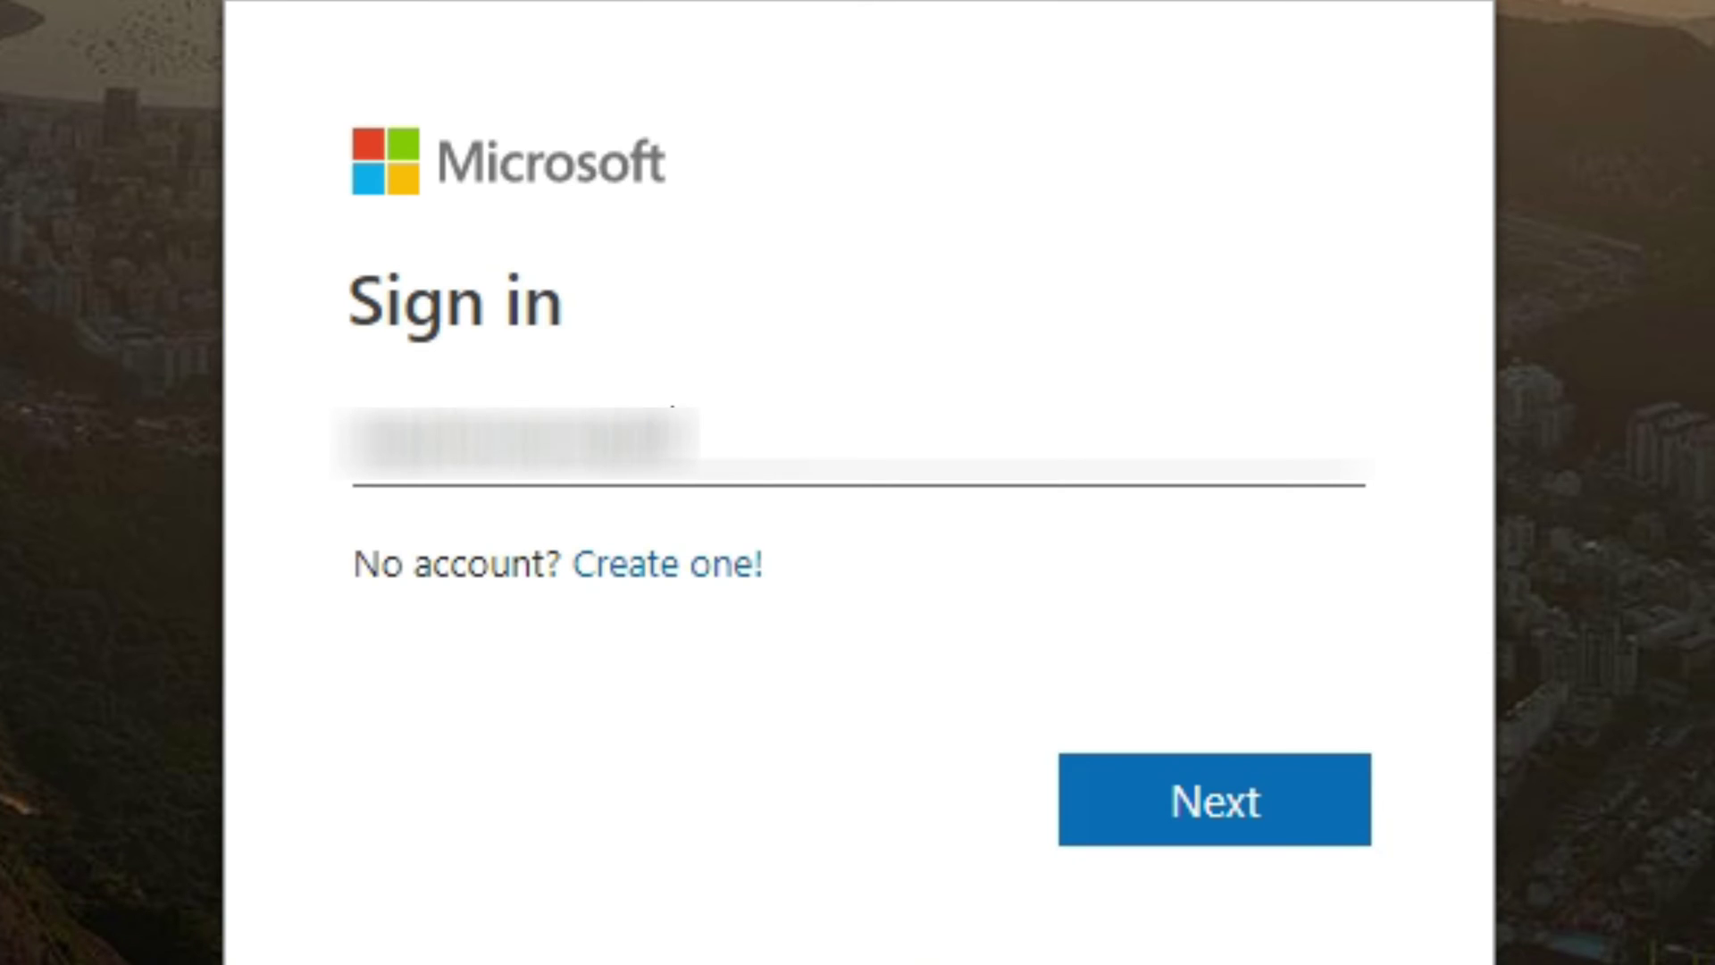
text(@outlook.com)
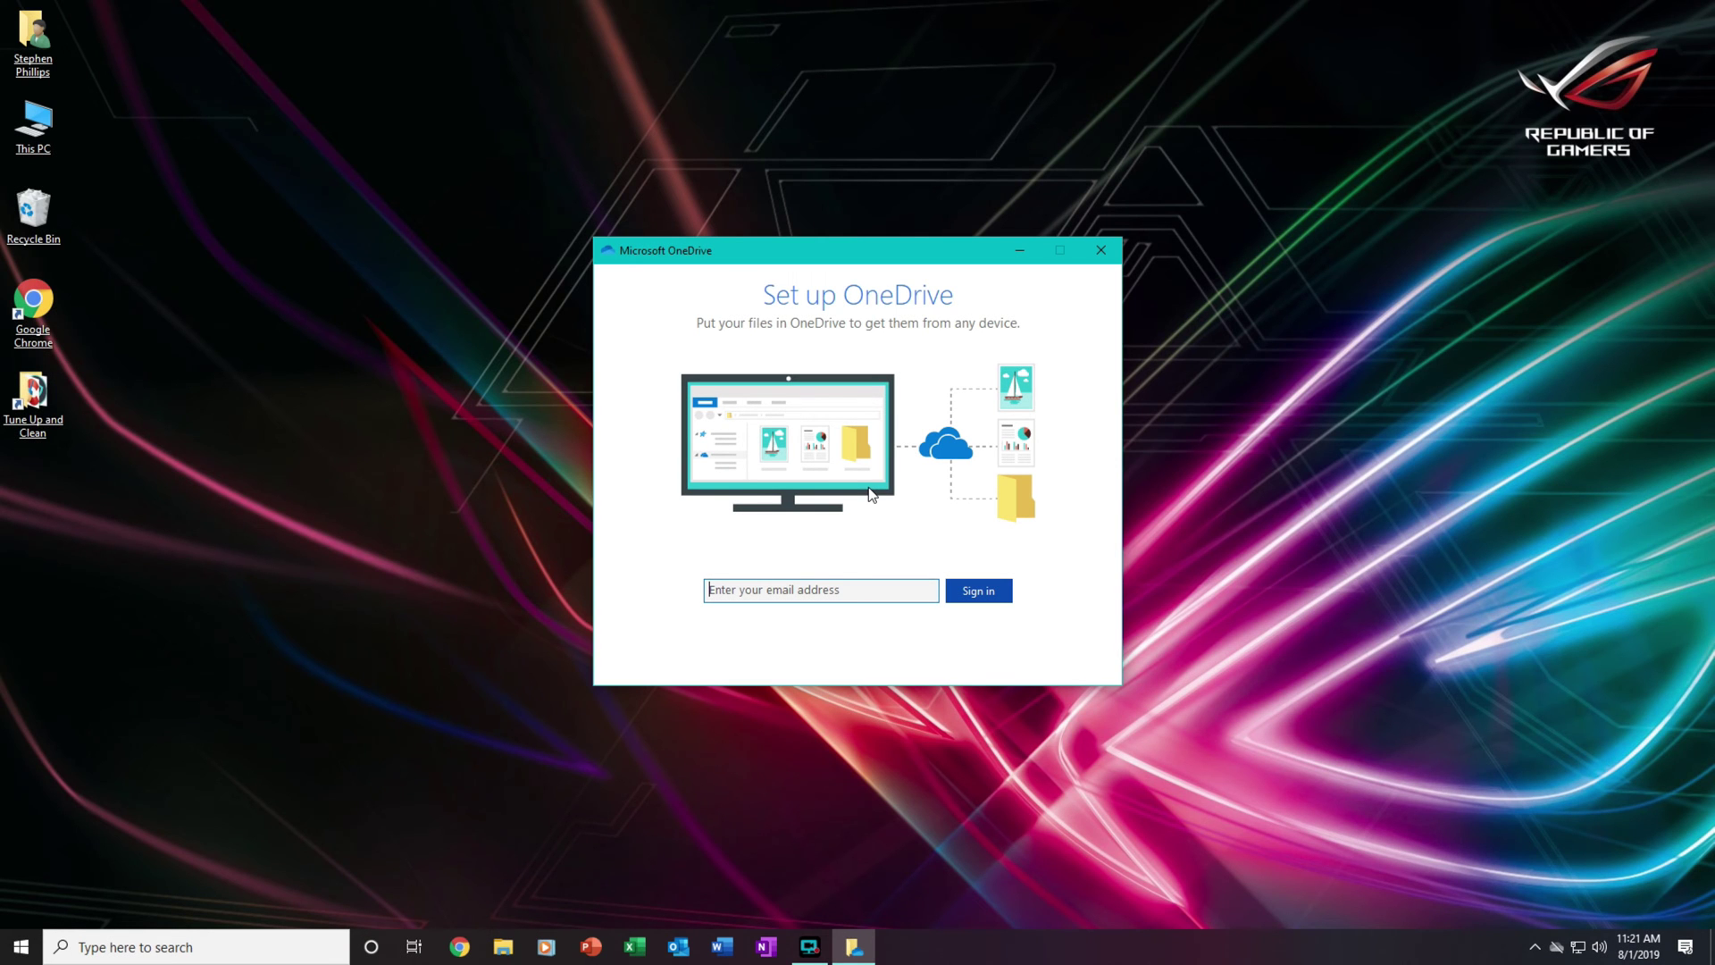
- Dismiss the setup prompt and delete the old OneDrive folder from Storage (D:)
click(1106, 256)
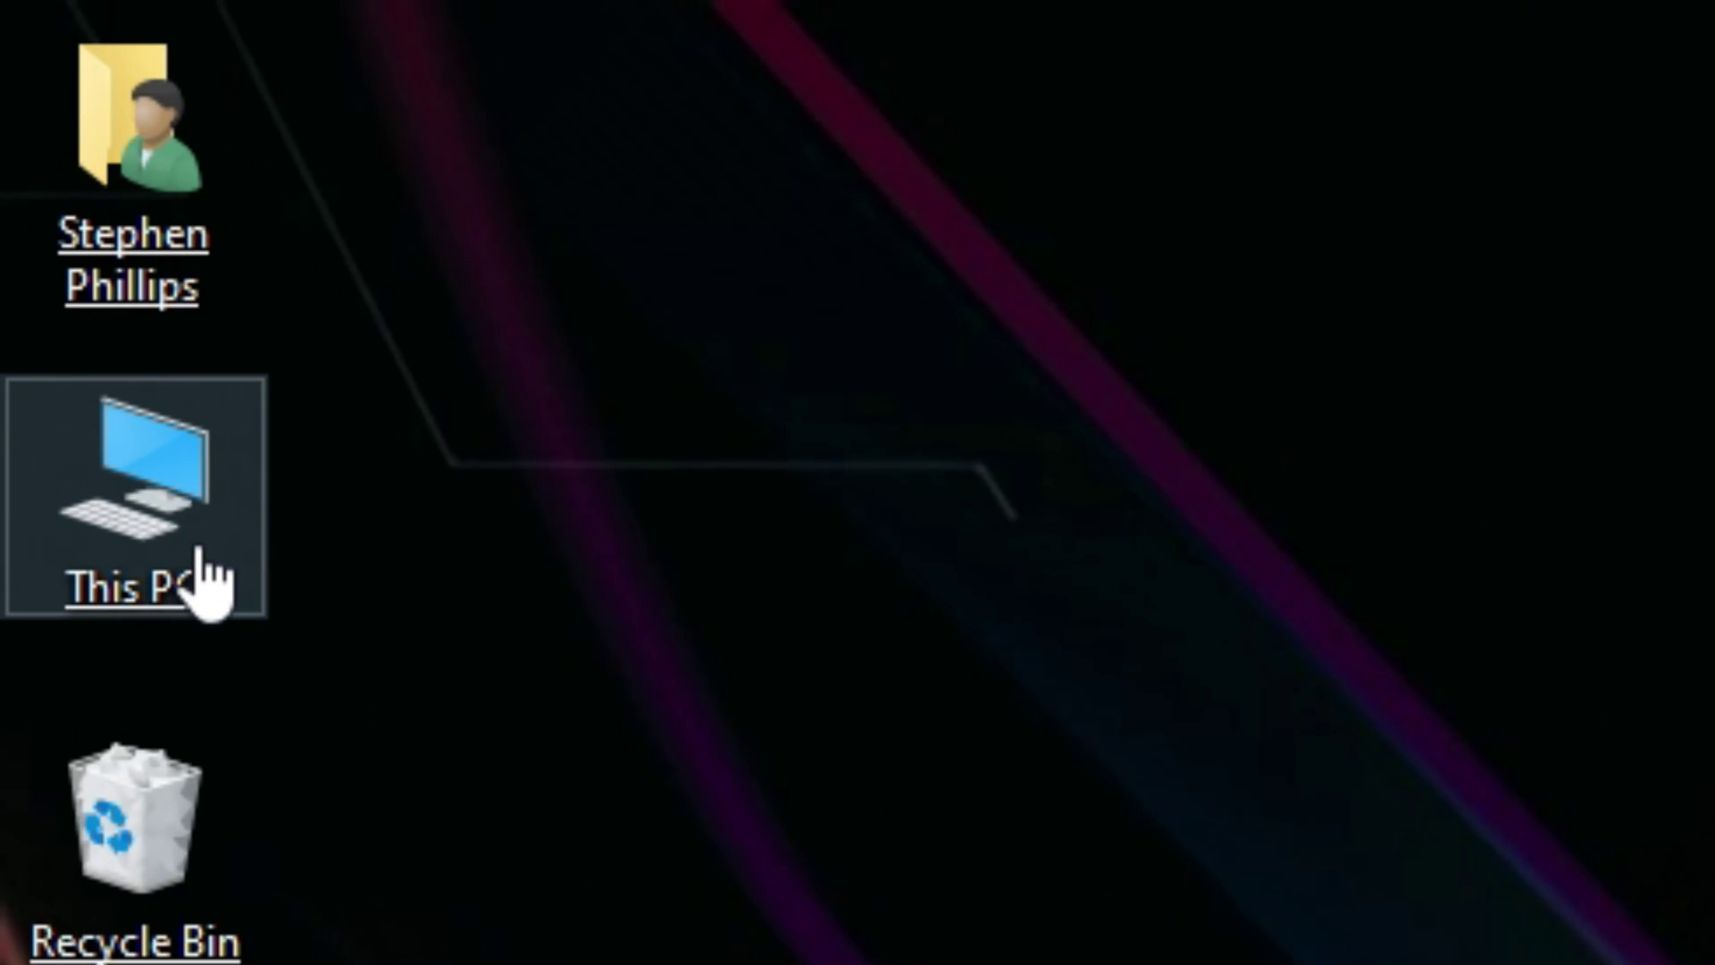
double_click(200, 553)
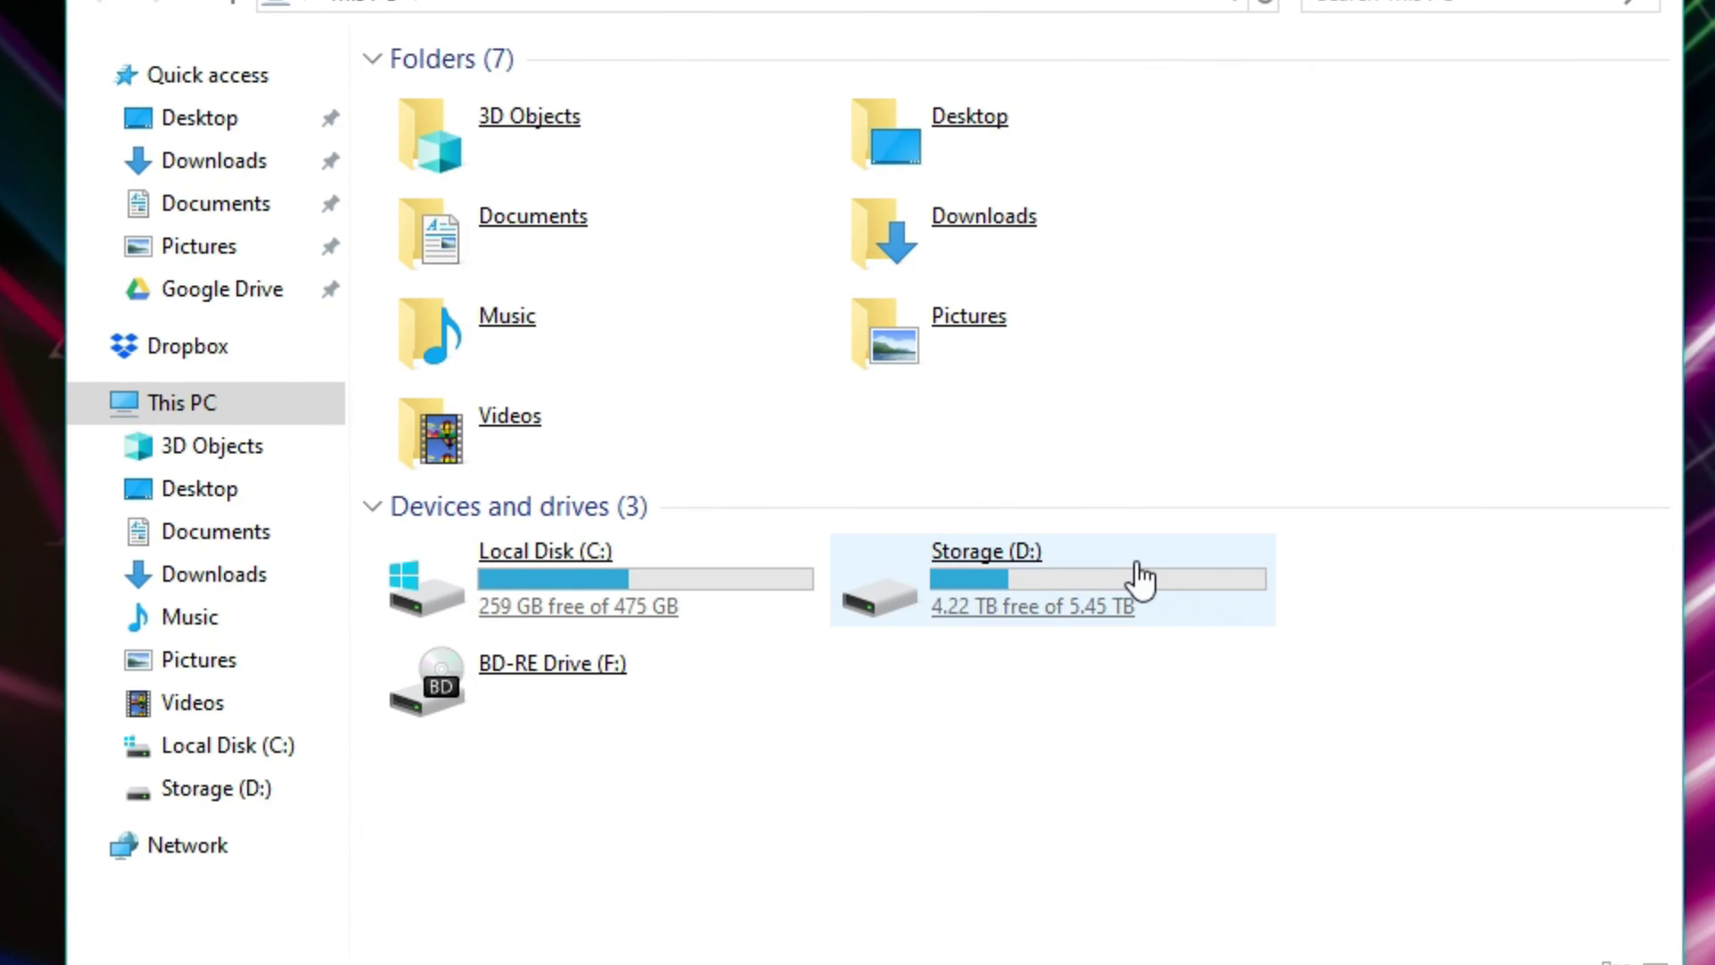
click(1141, 579)
double_click(1141, 579)
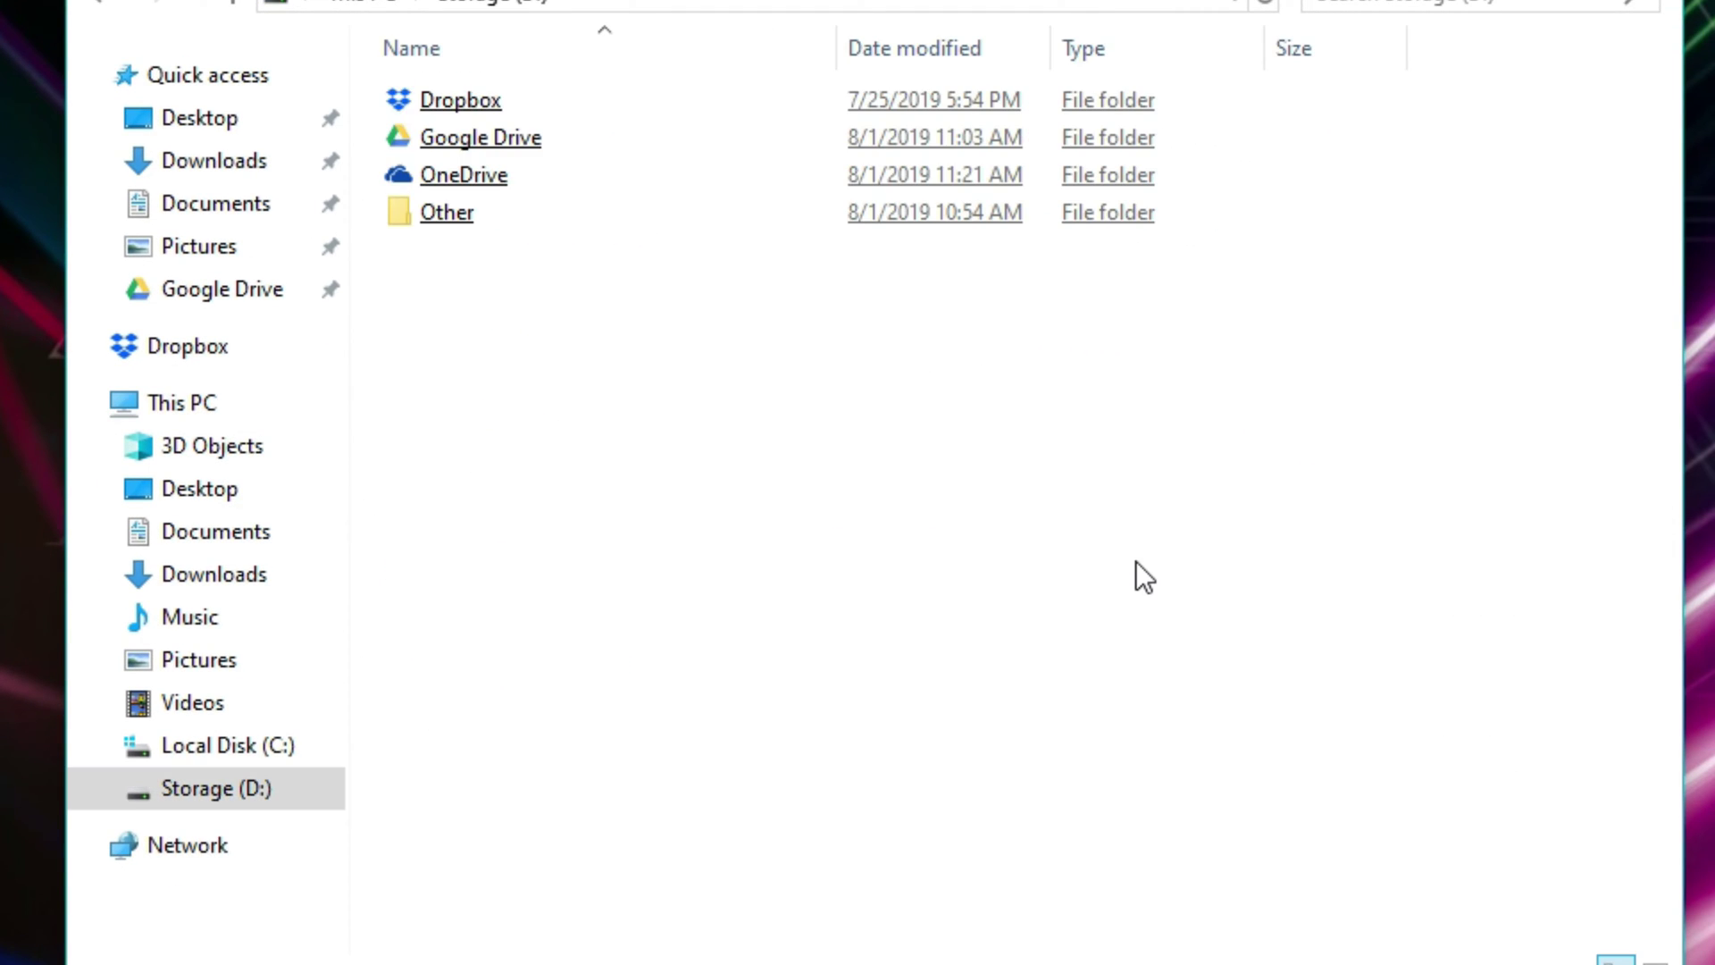
click(523, 179)
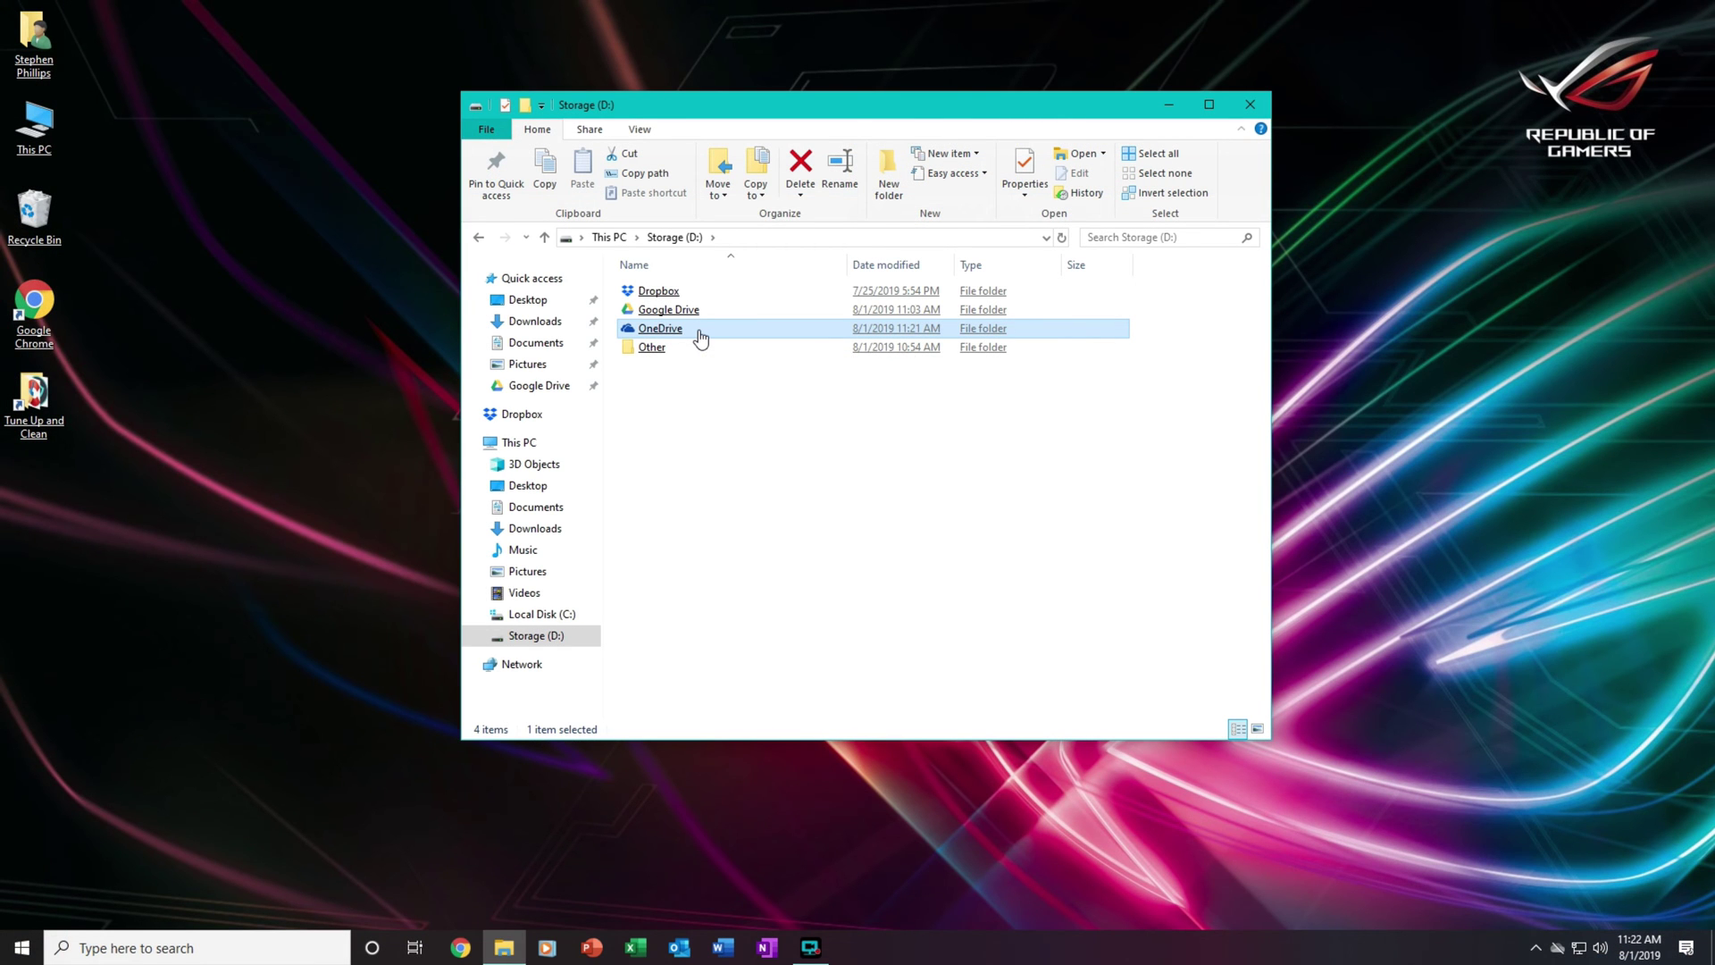
right_click(701, 336)
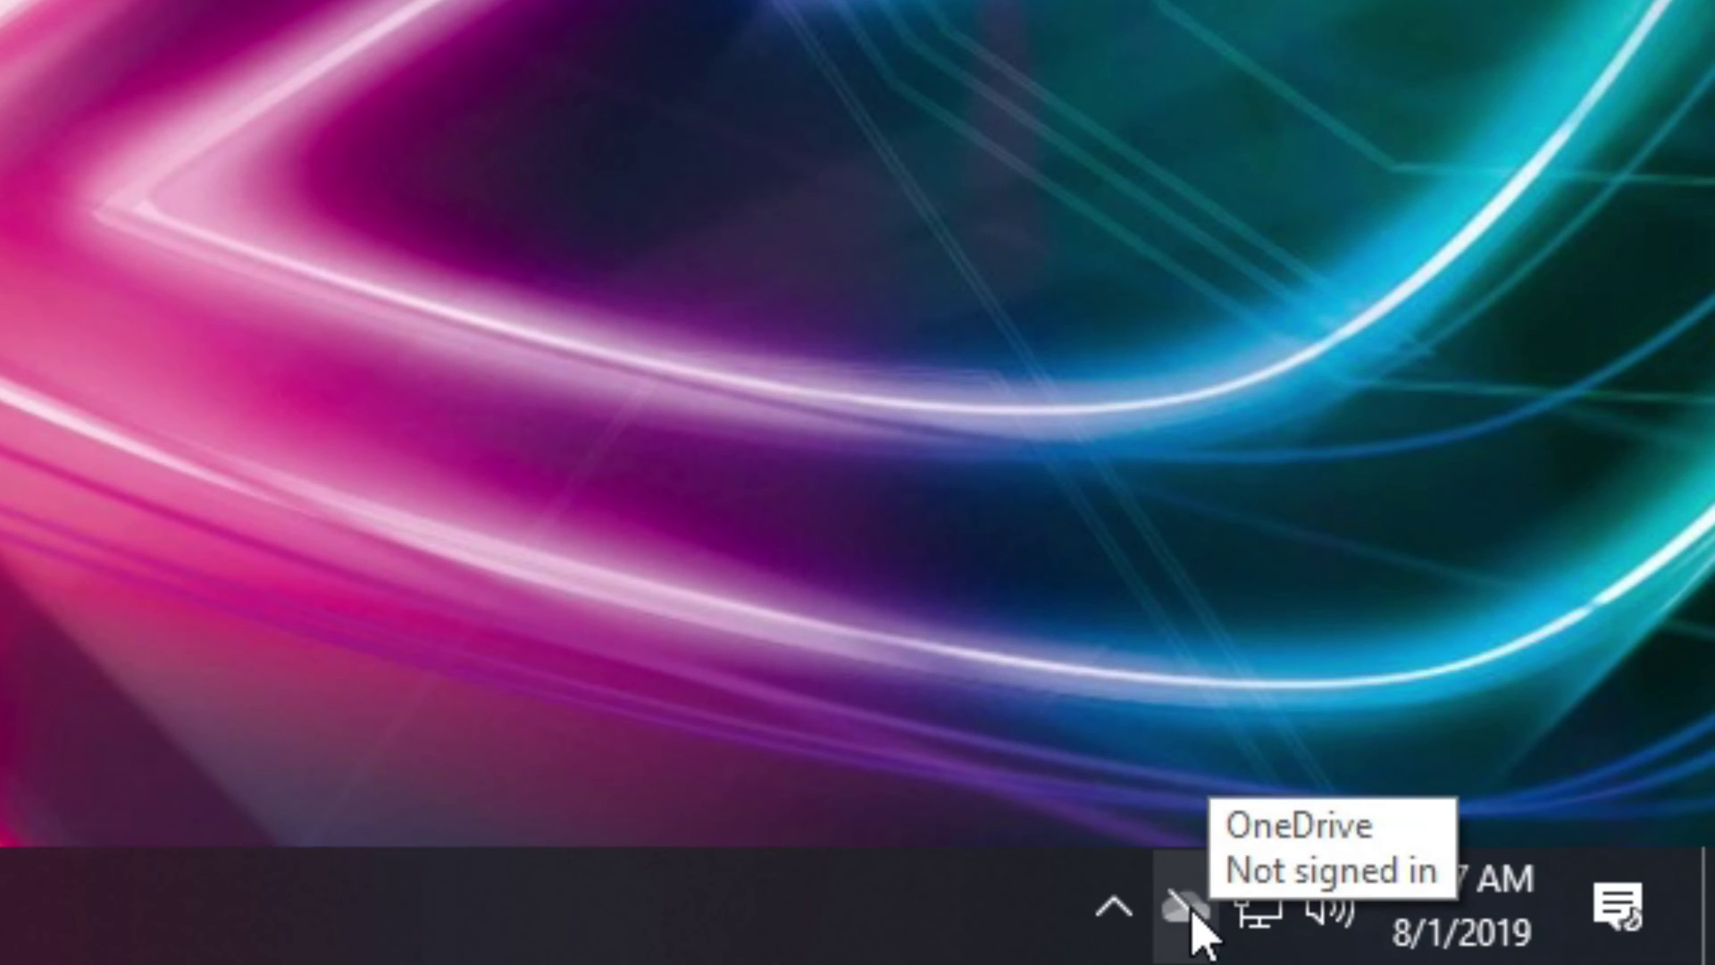
- Sign in to OneDrive from the tray icon with the account e-mail and password
click(1340, 920)
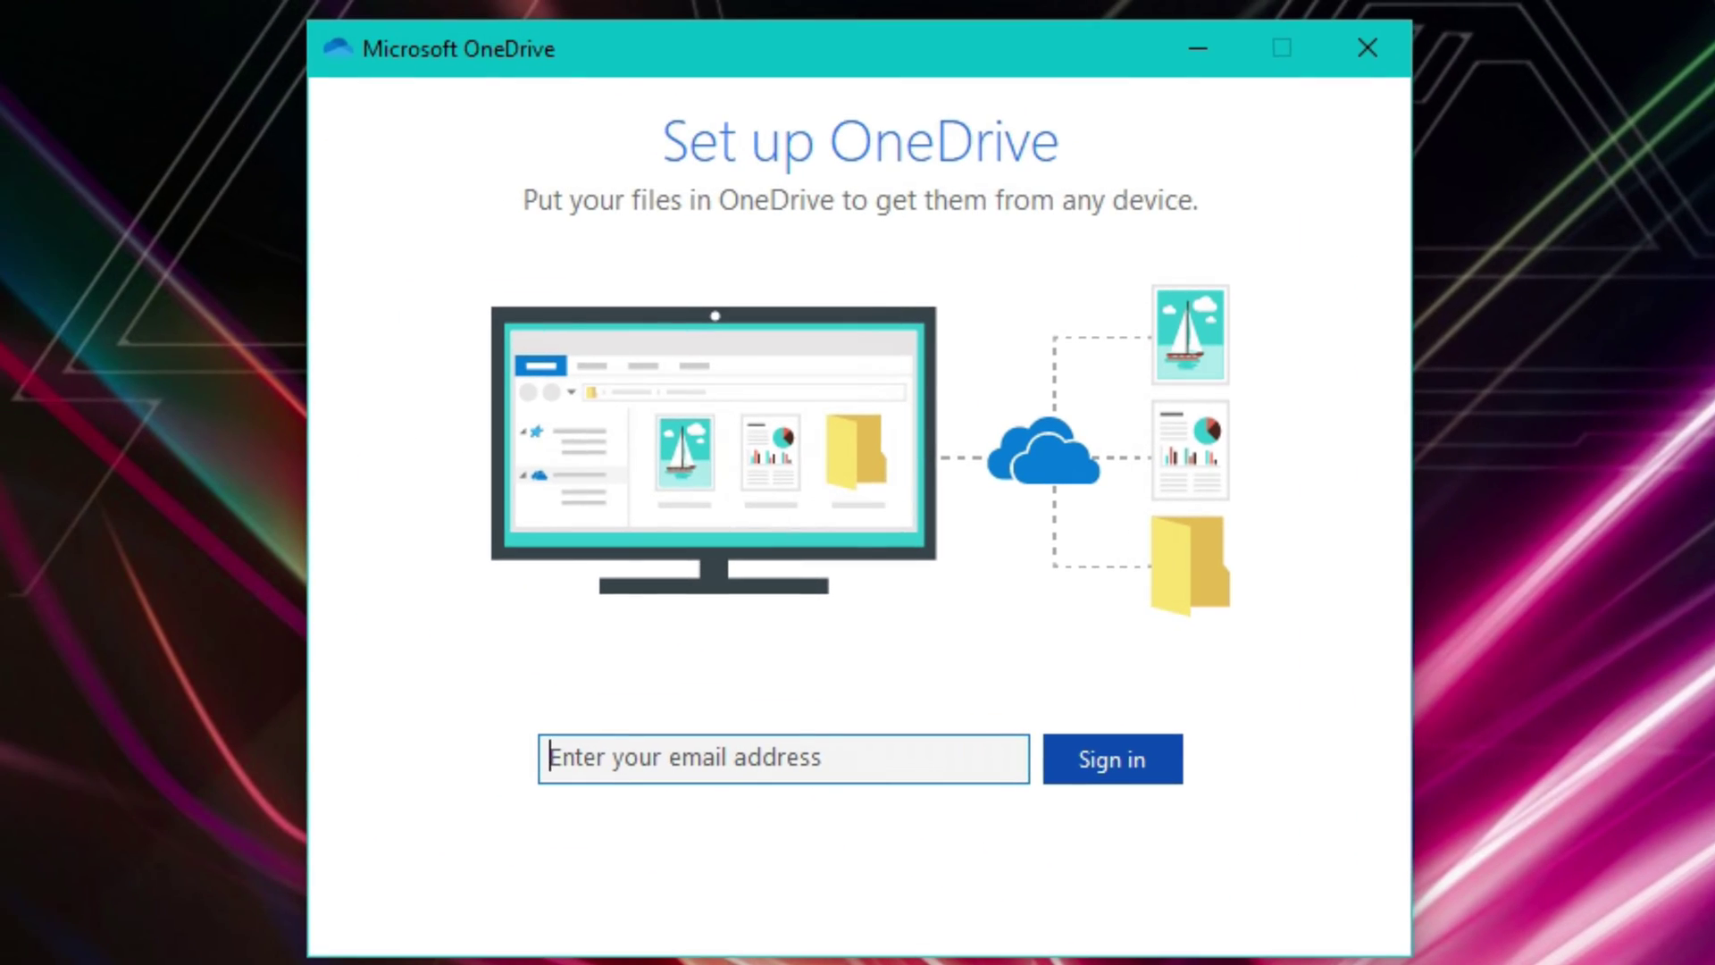
text(s)
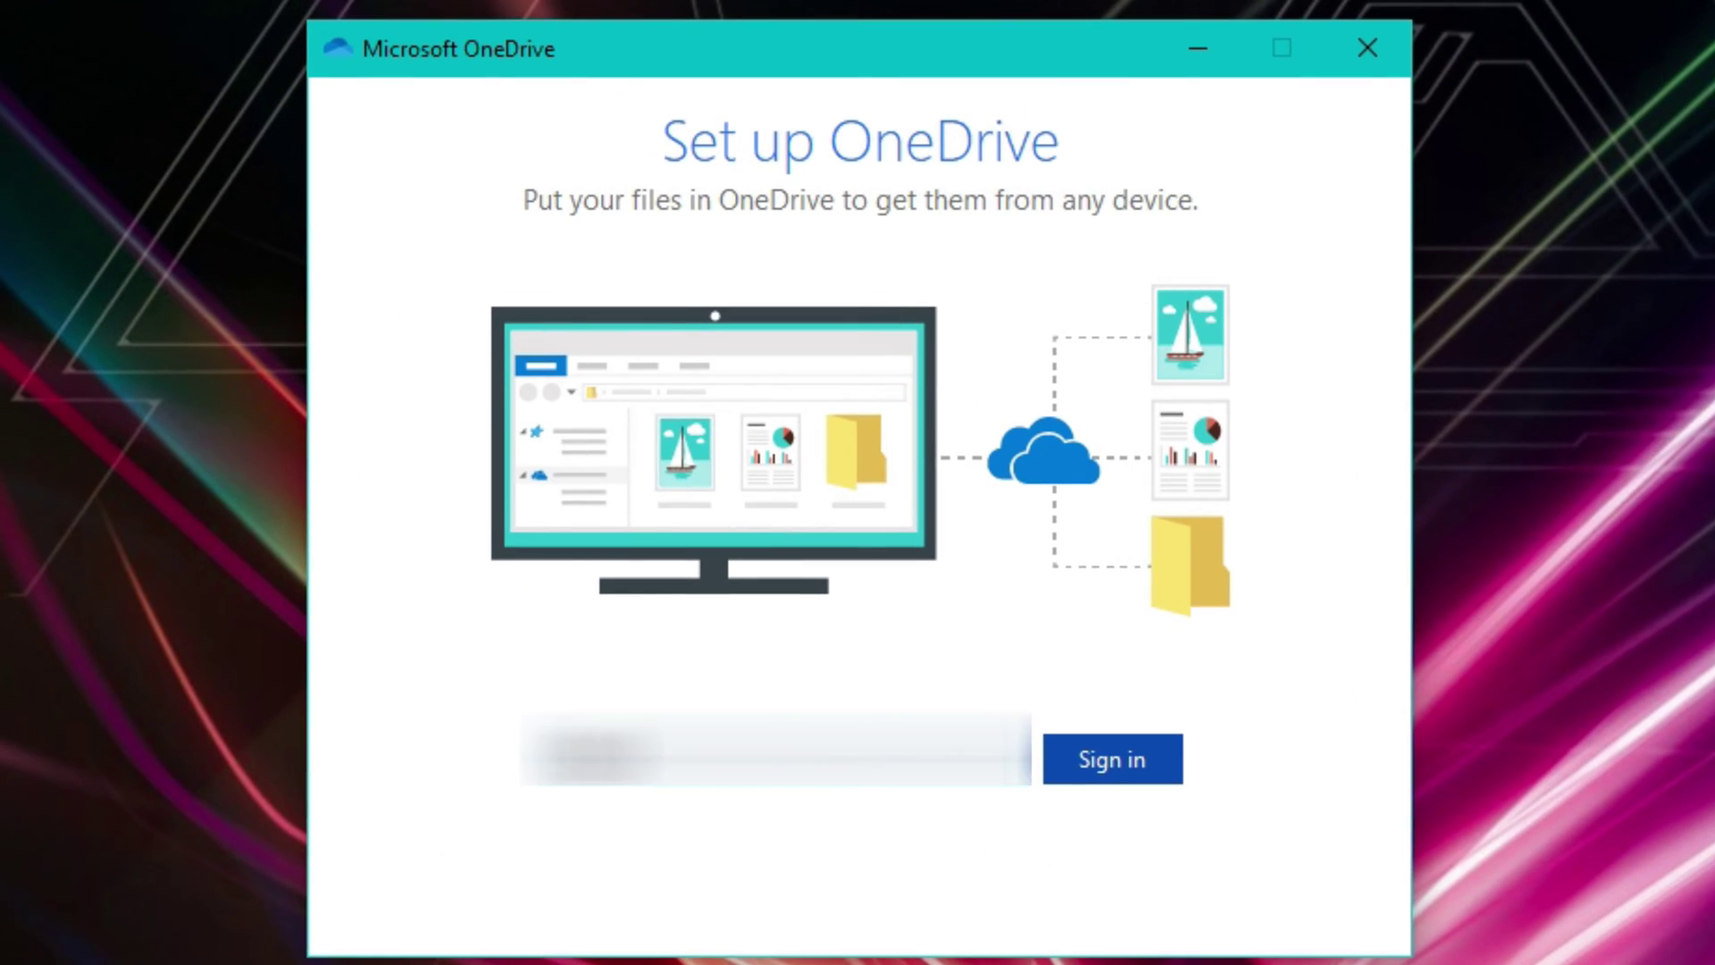
text(@gmail.com)
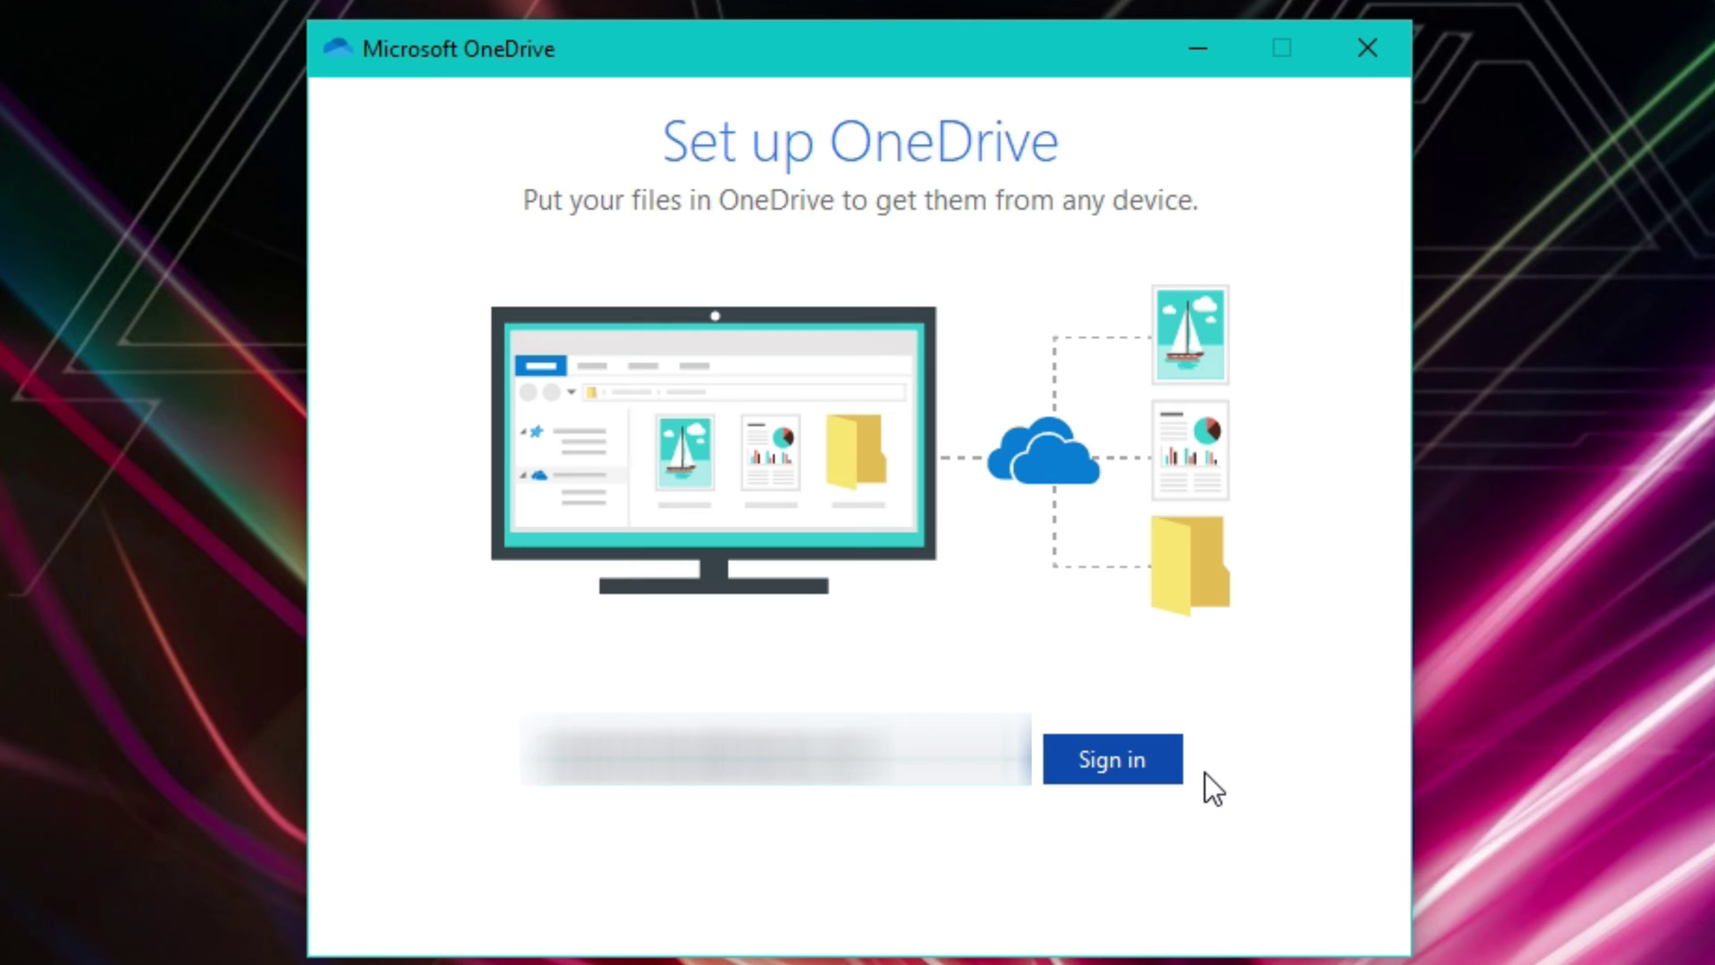
click(1148, 763)
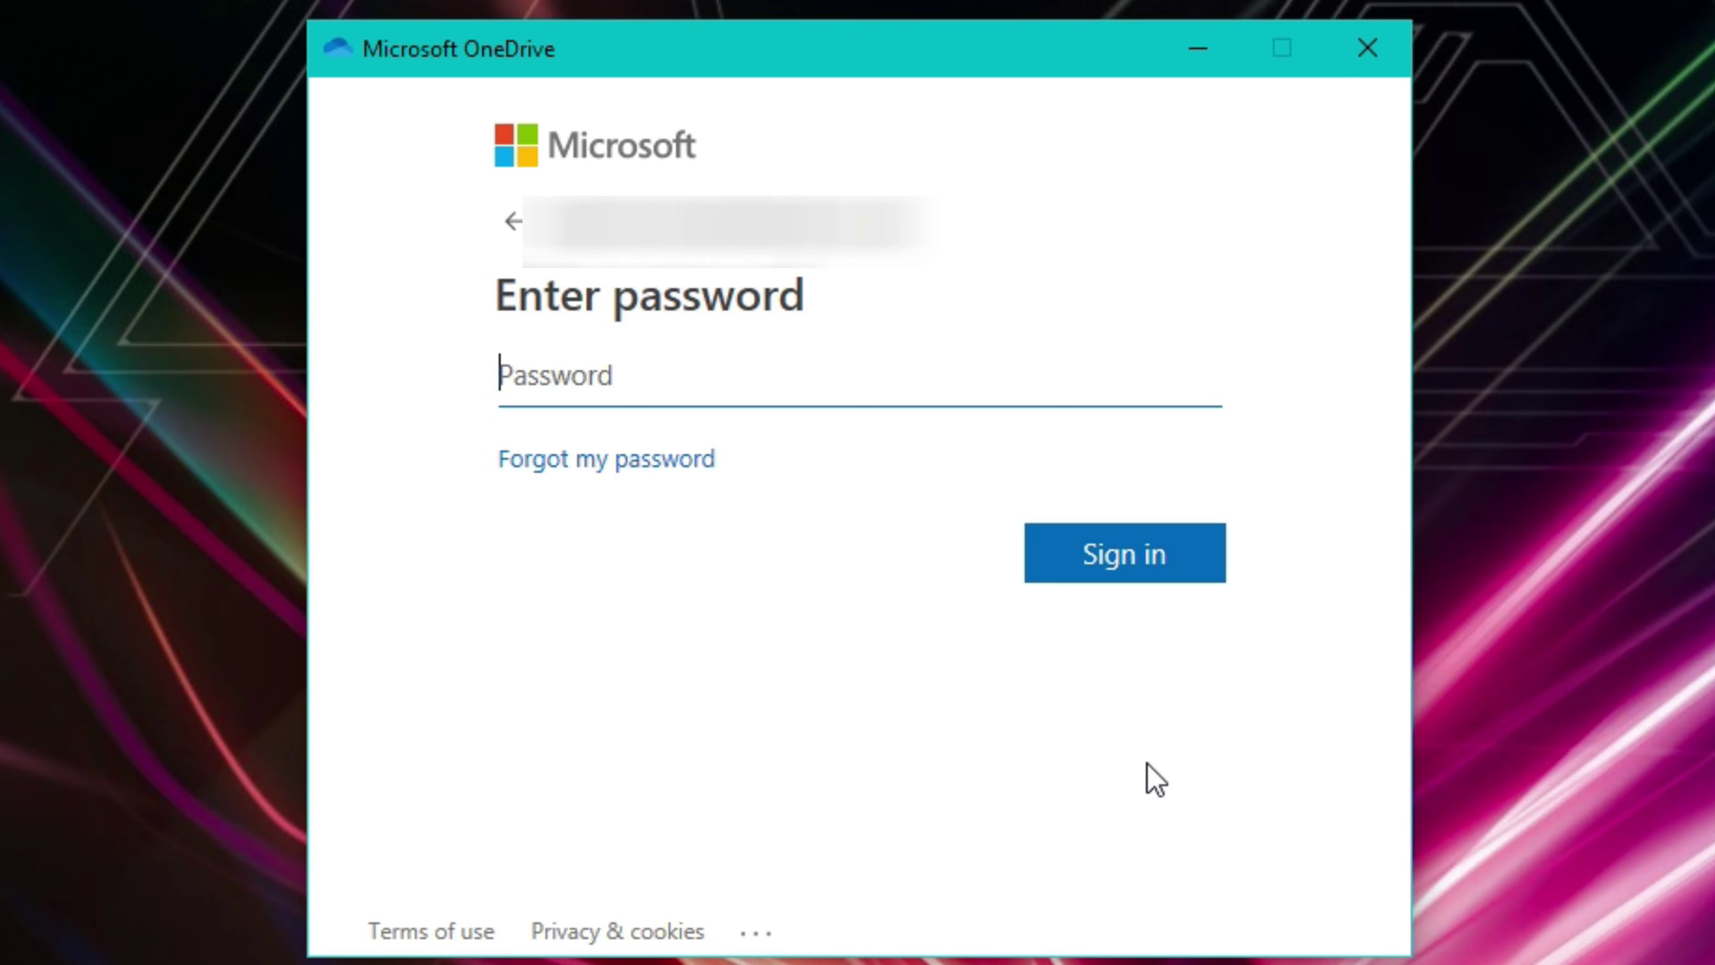
text(••••••)
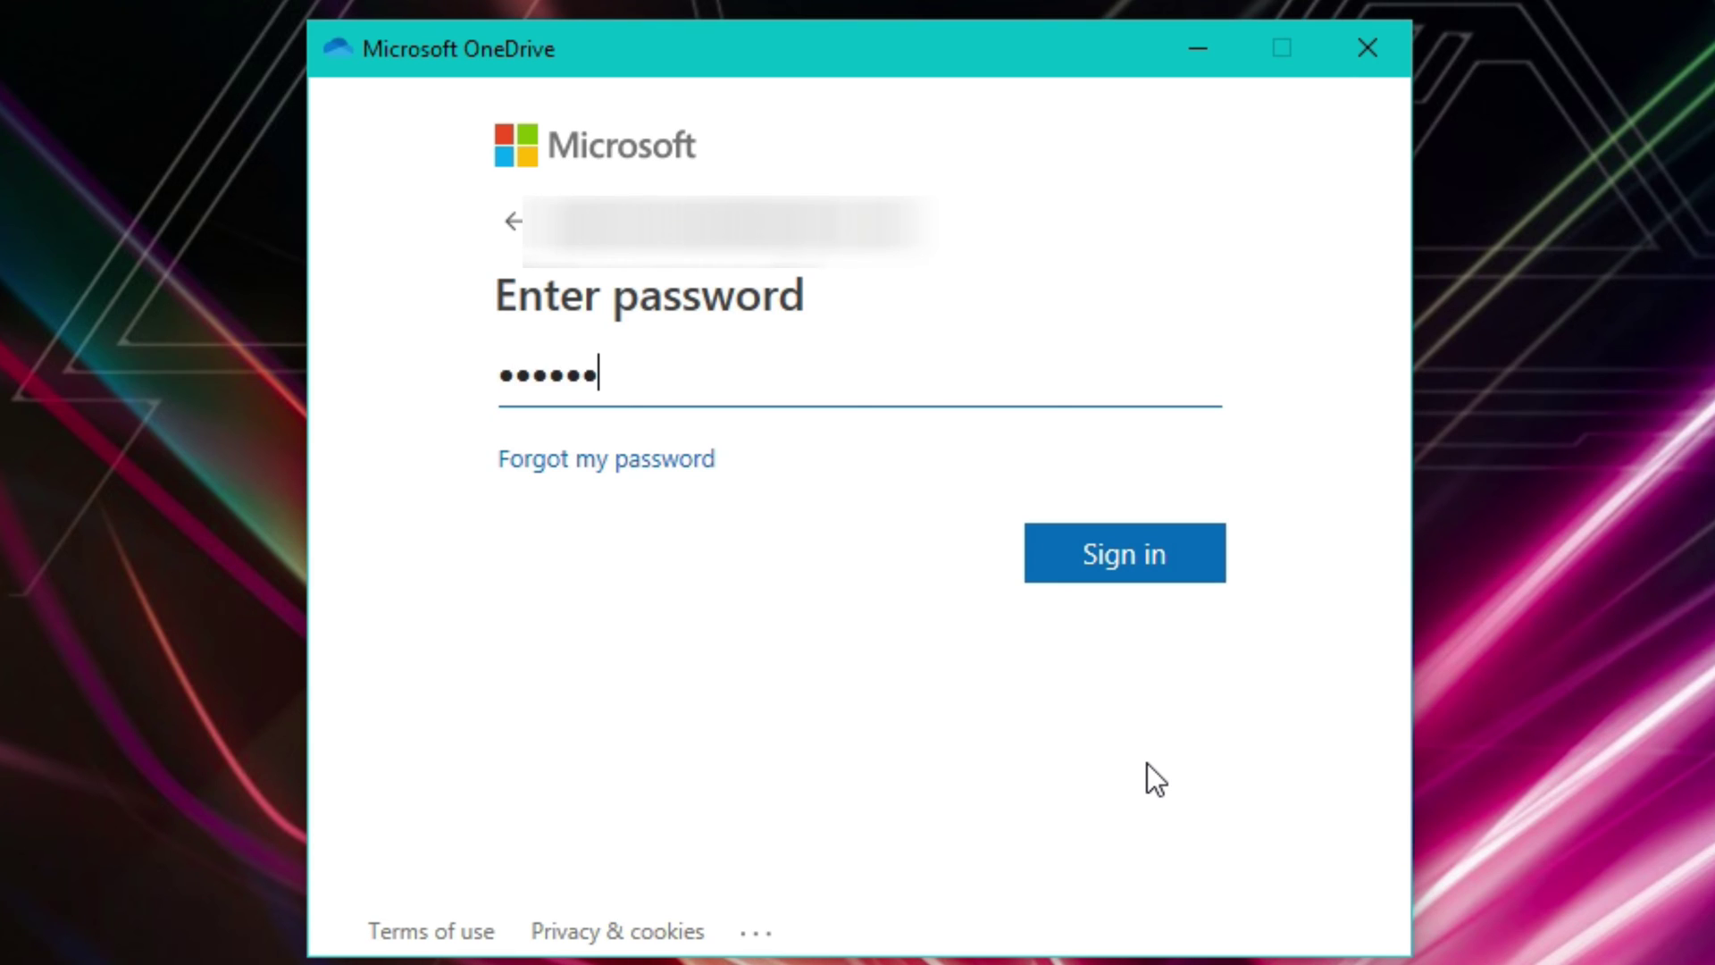
text(•••)
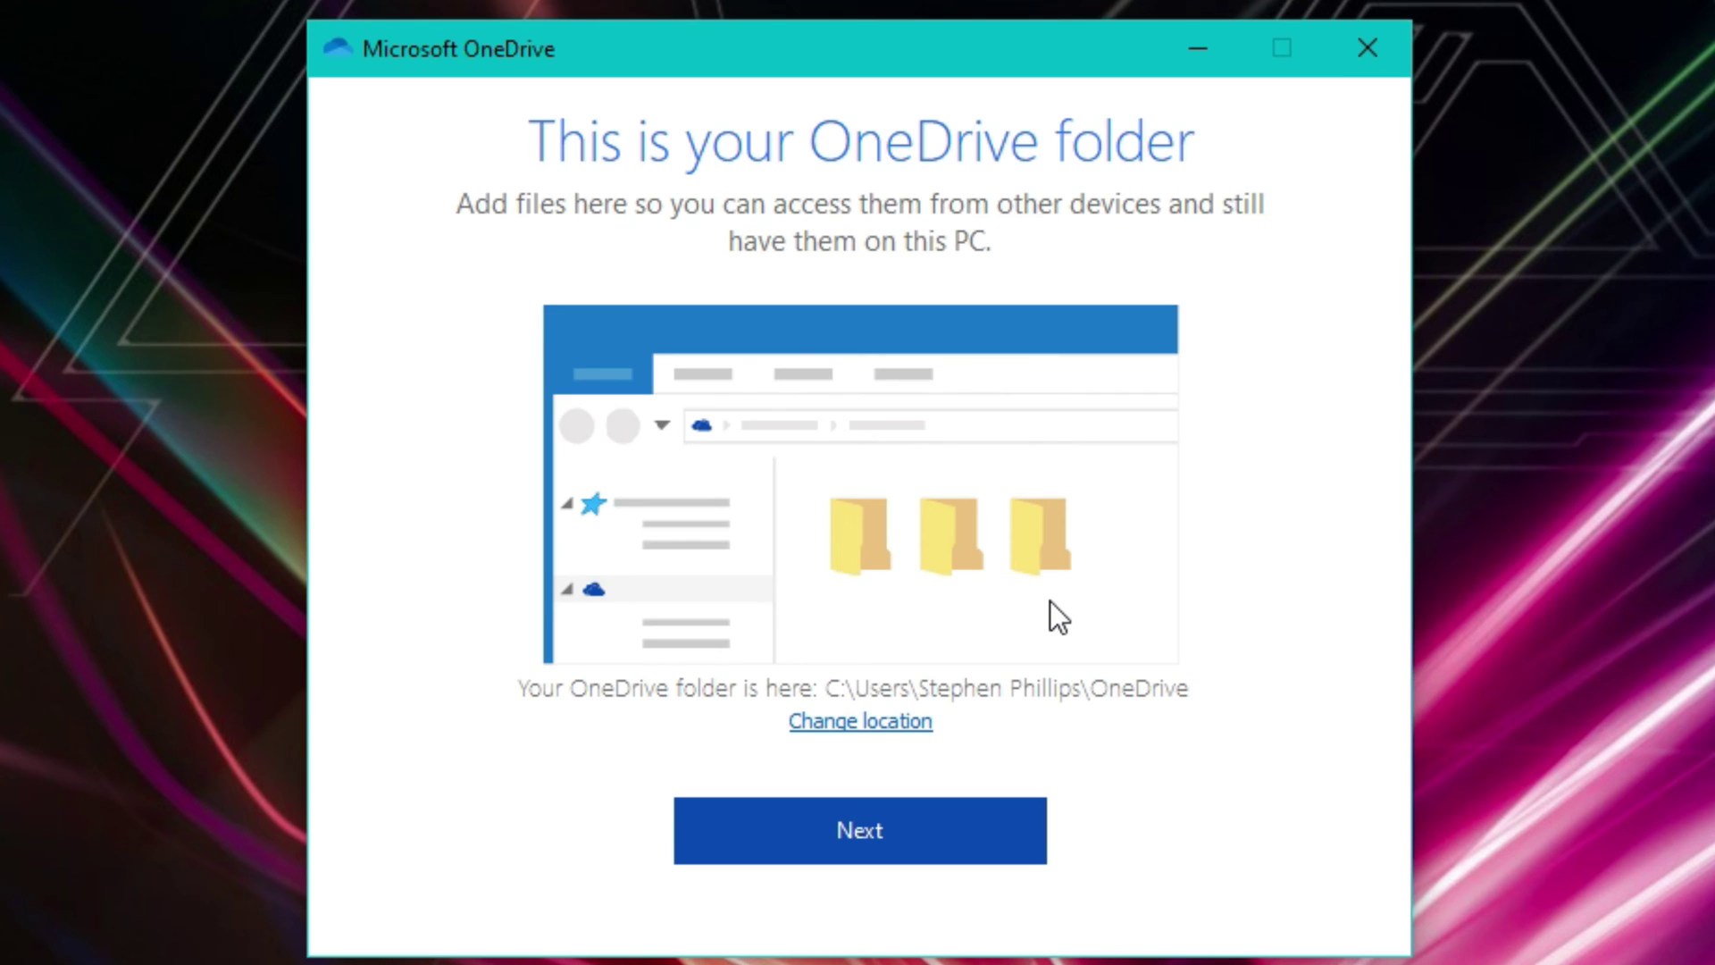
- Change the OneDrive folder location to Storage (D:), making it D:\OneDrive
click(884, 726)
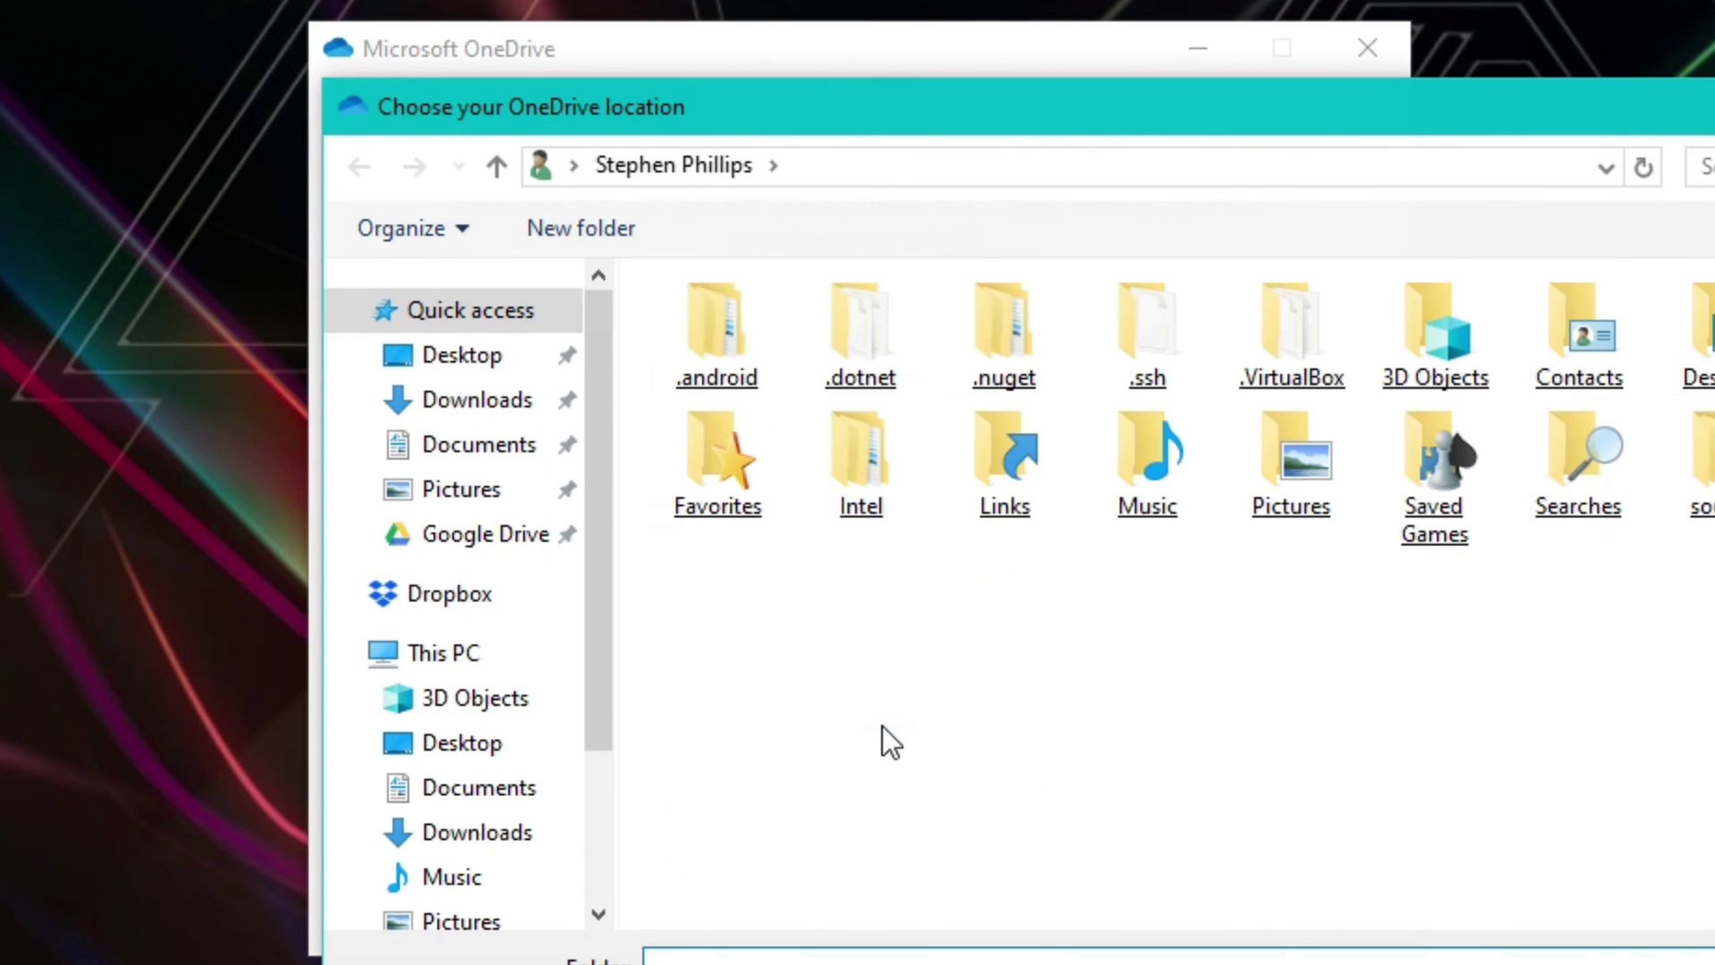
click(522, 647)
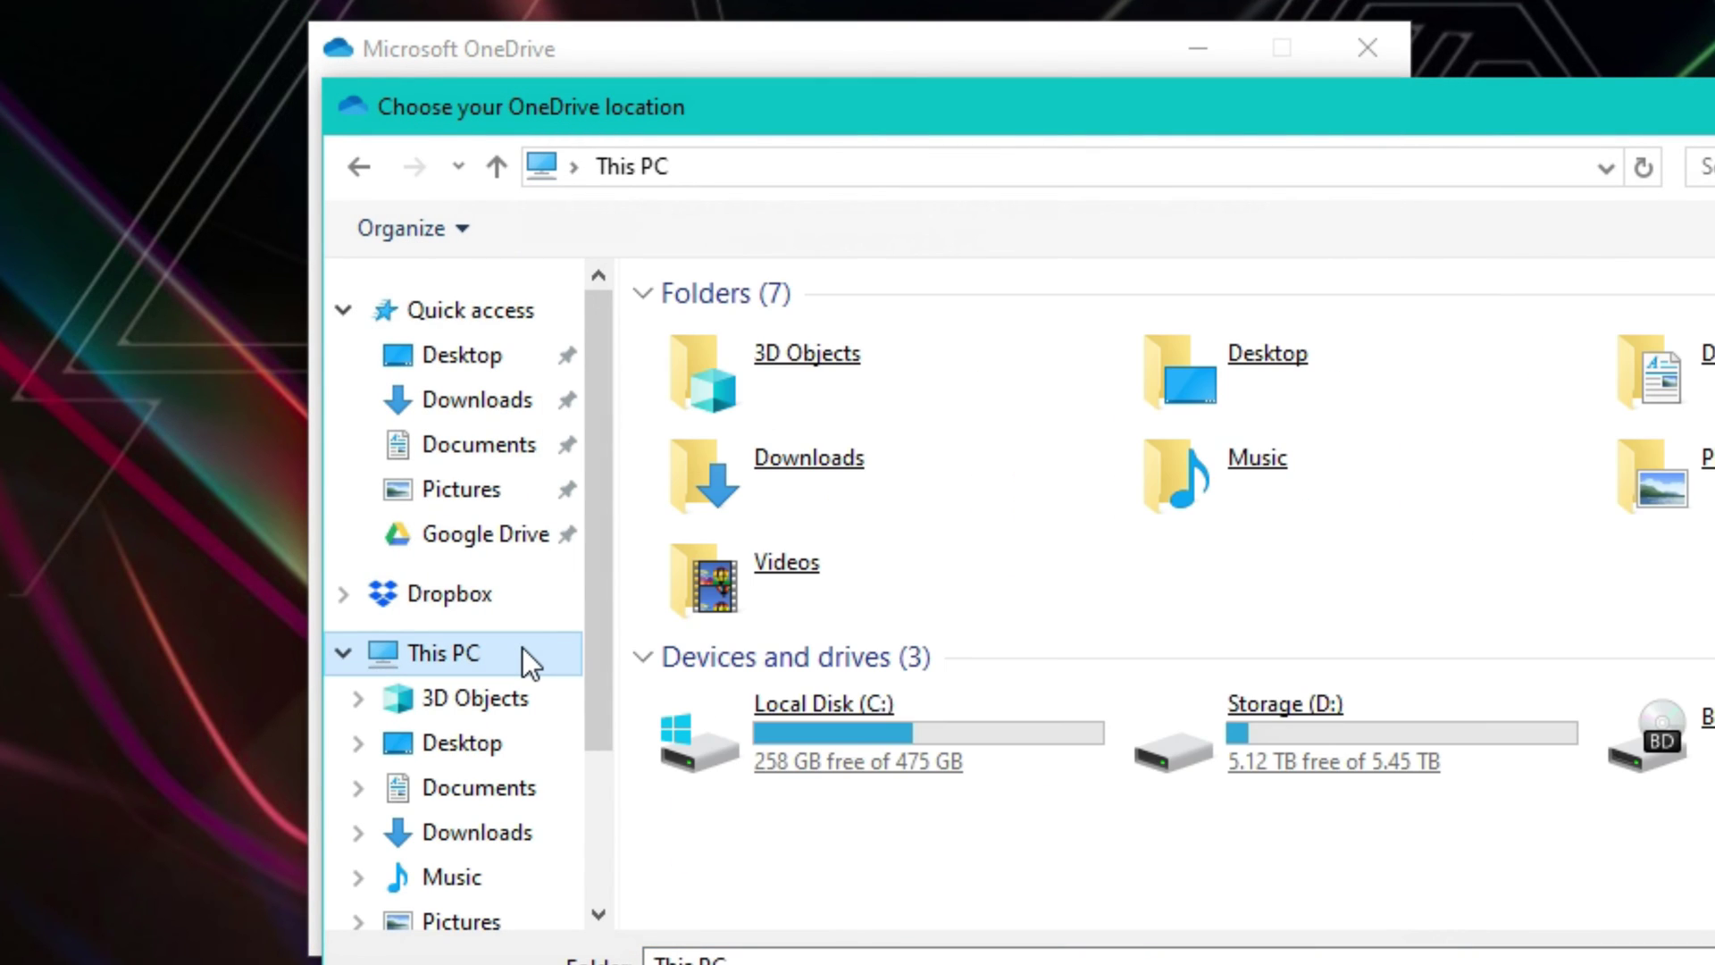
double_click(1432, 764)
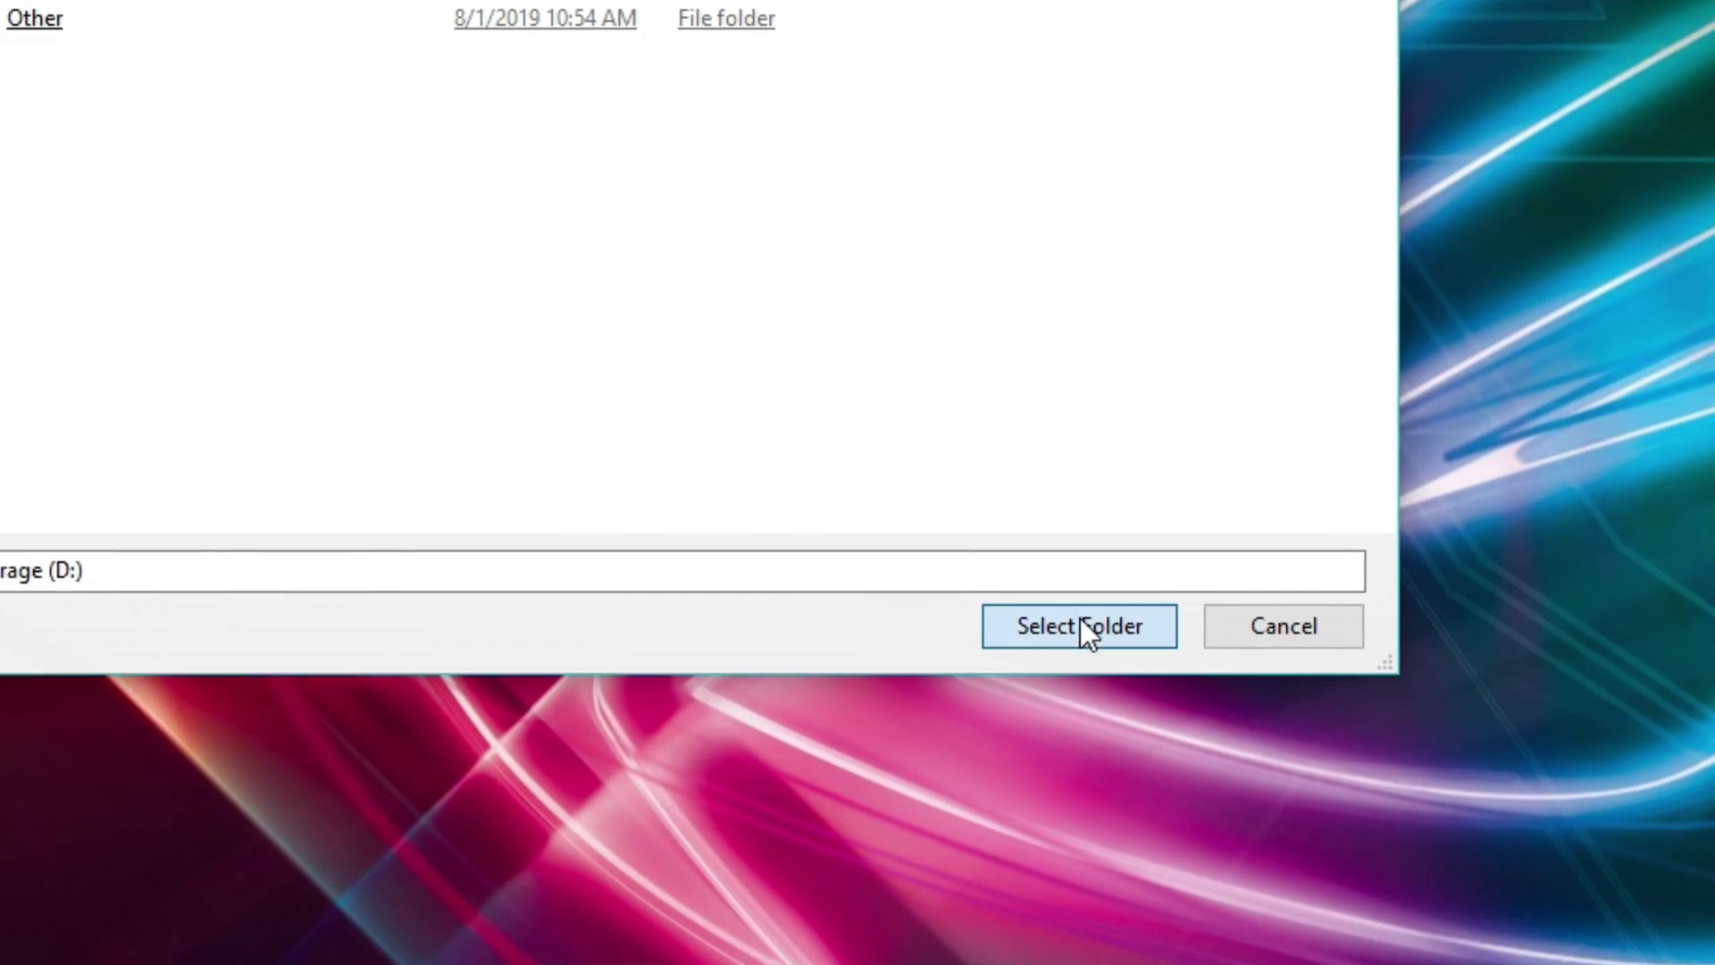
click(1412, 815)
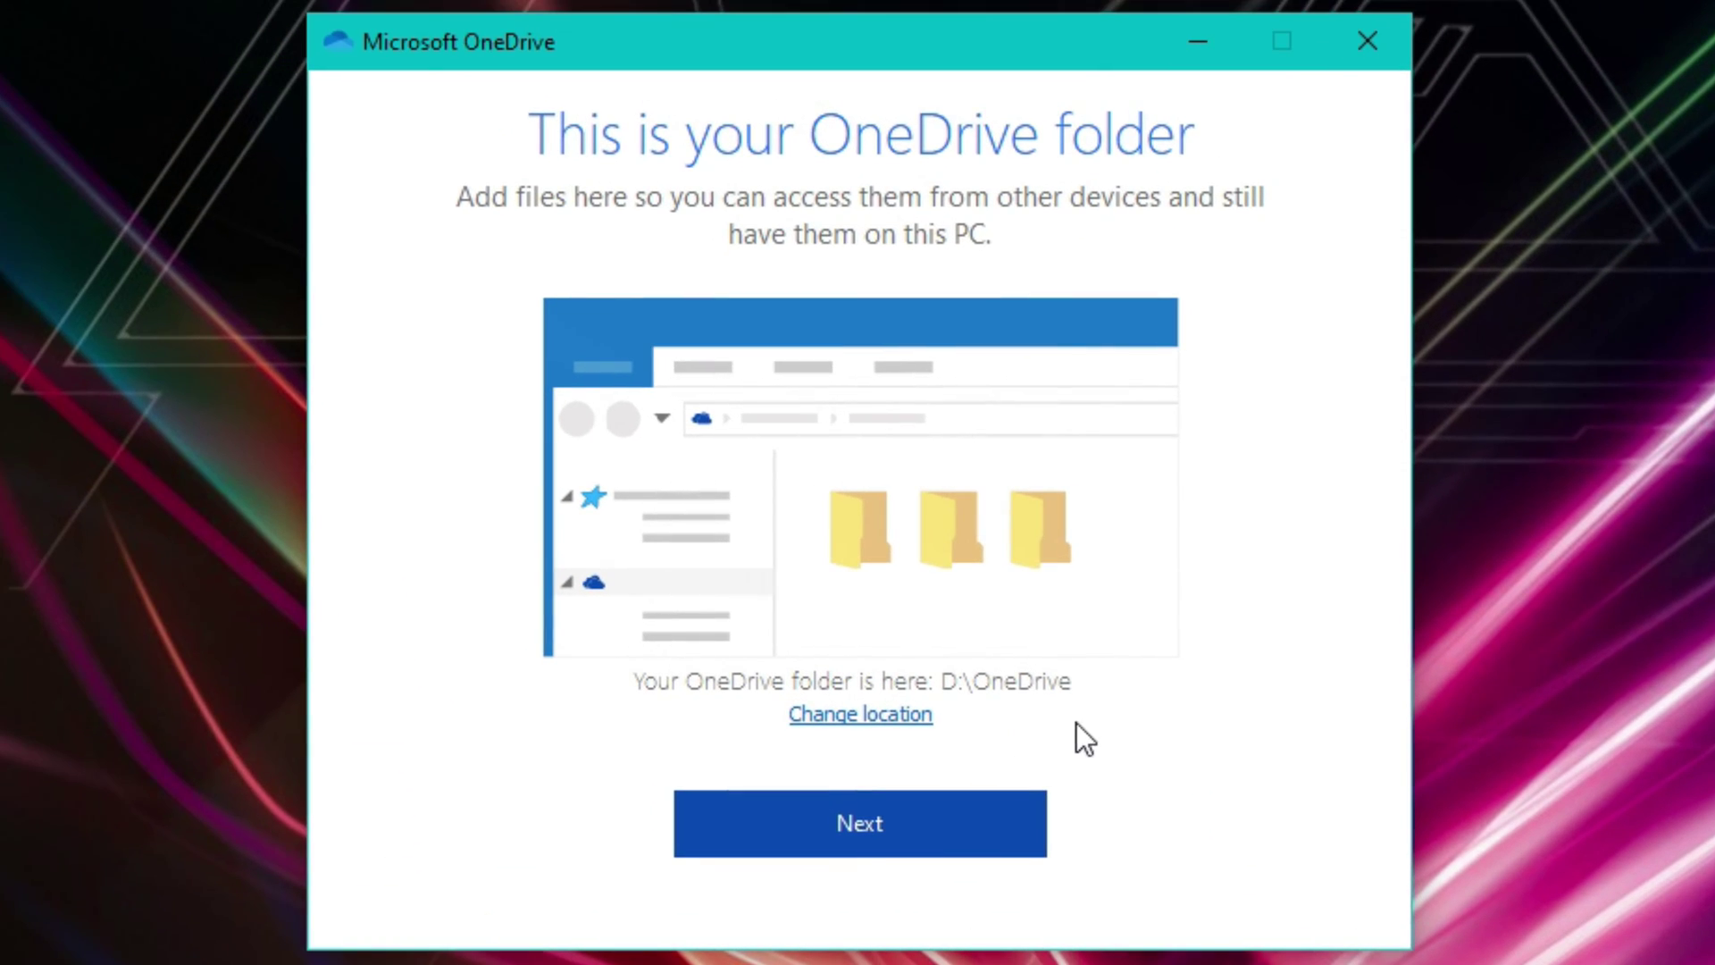
click(925, 834)
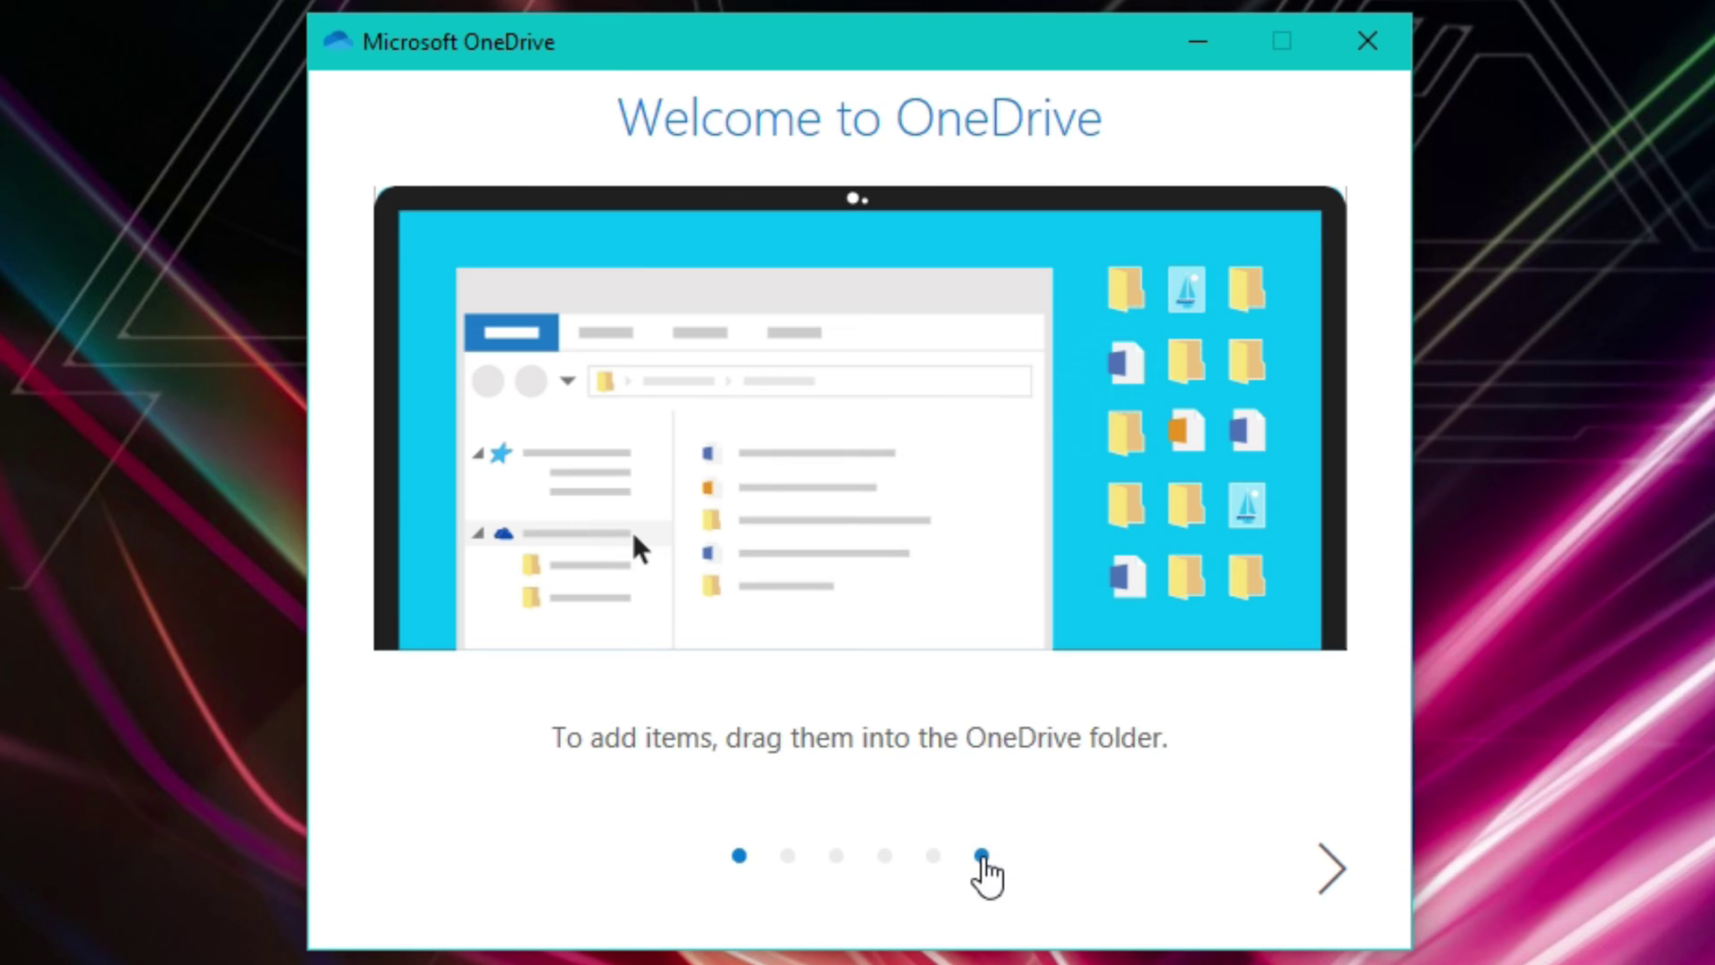
- Skip to the end of the welcome tour and open the new OneDrive folder
click(982, 858)
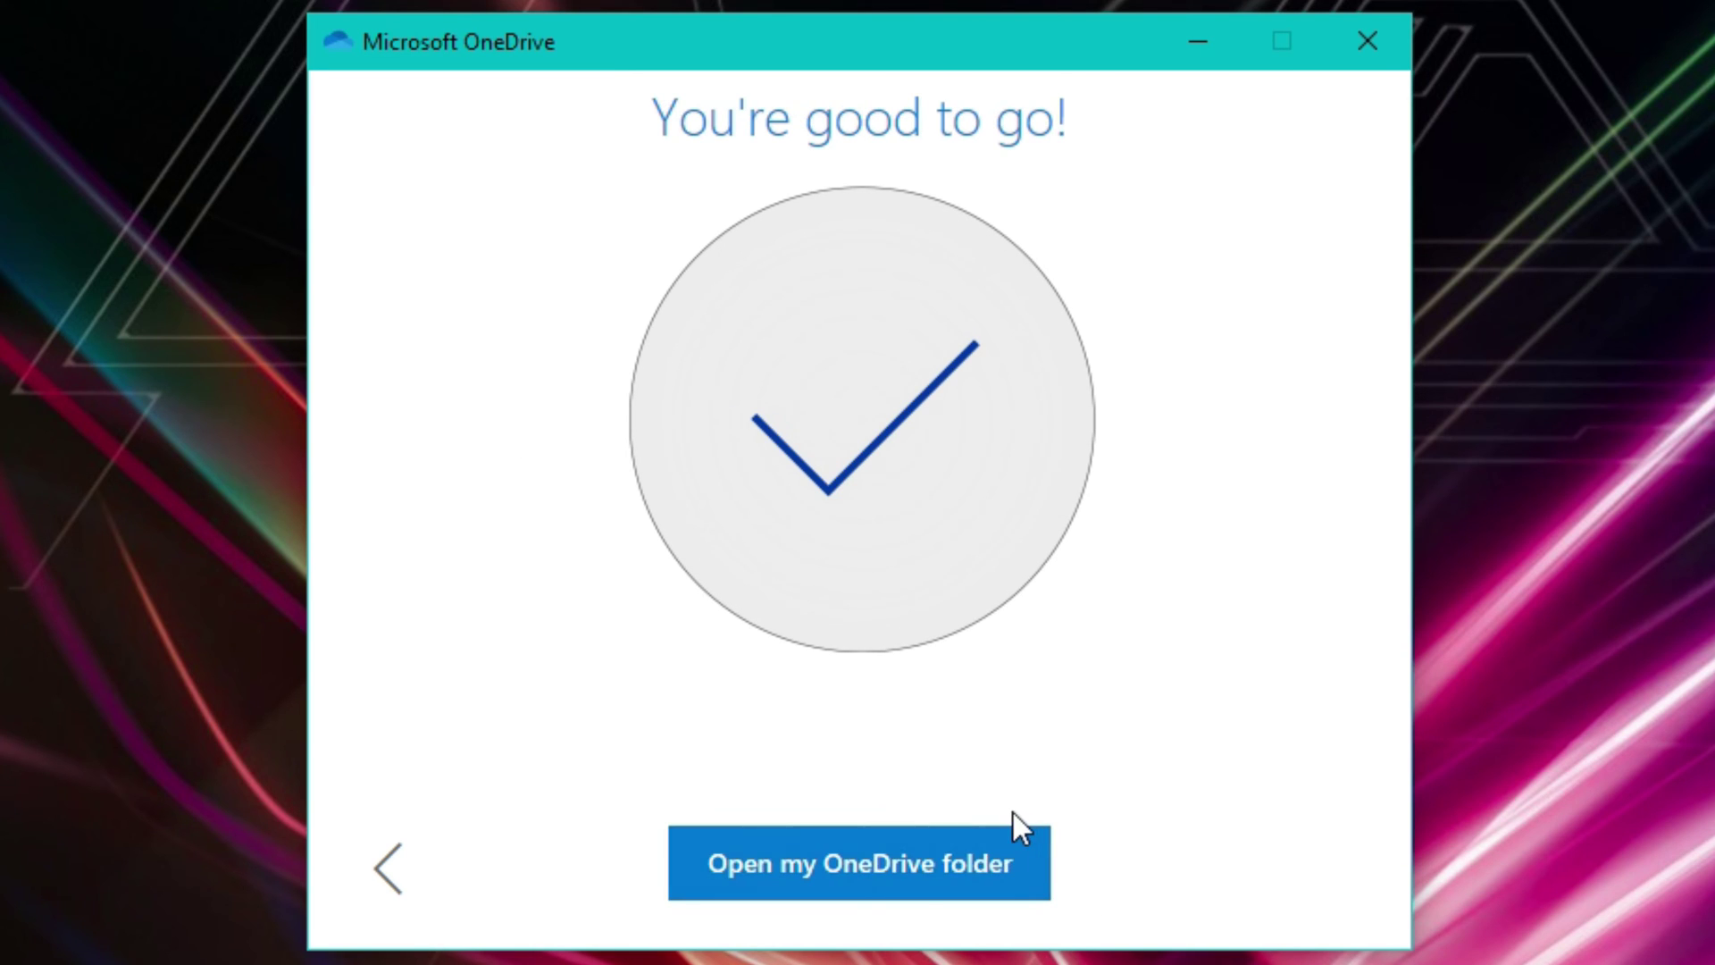
click(913, 862)
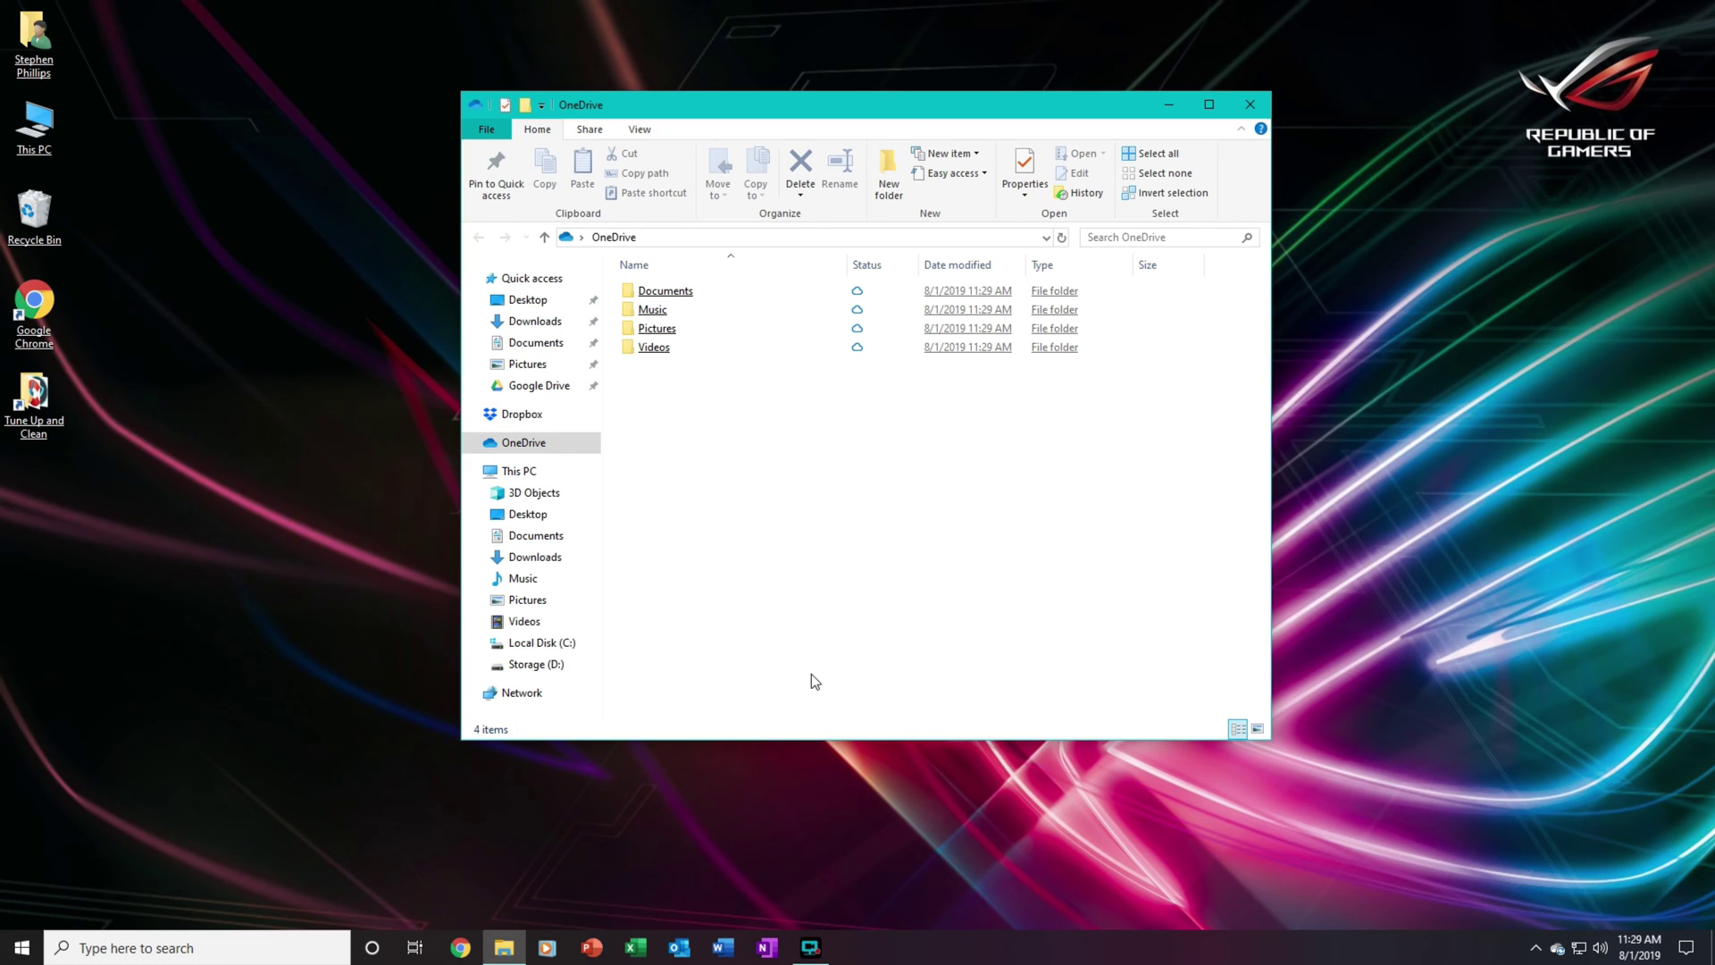
- Select the online-only Videos folder and show its OneDrive context menu options
click(695, 355)
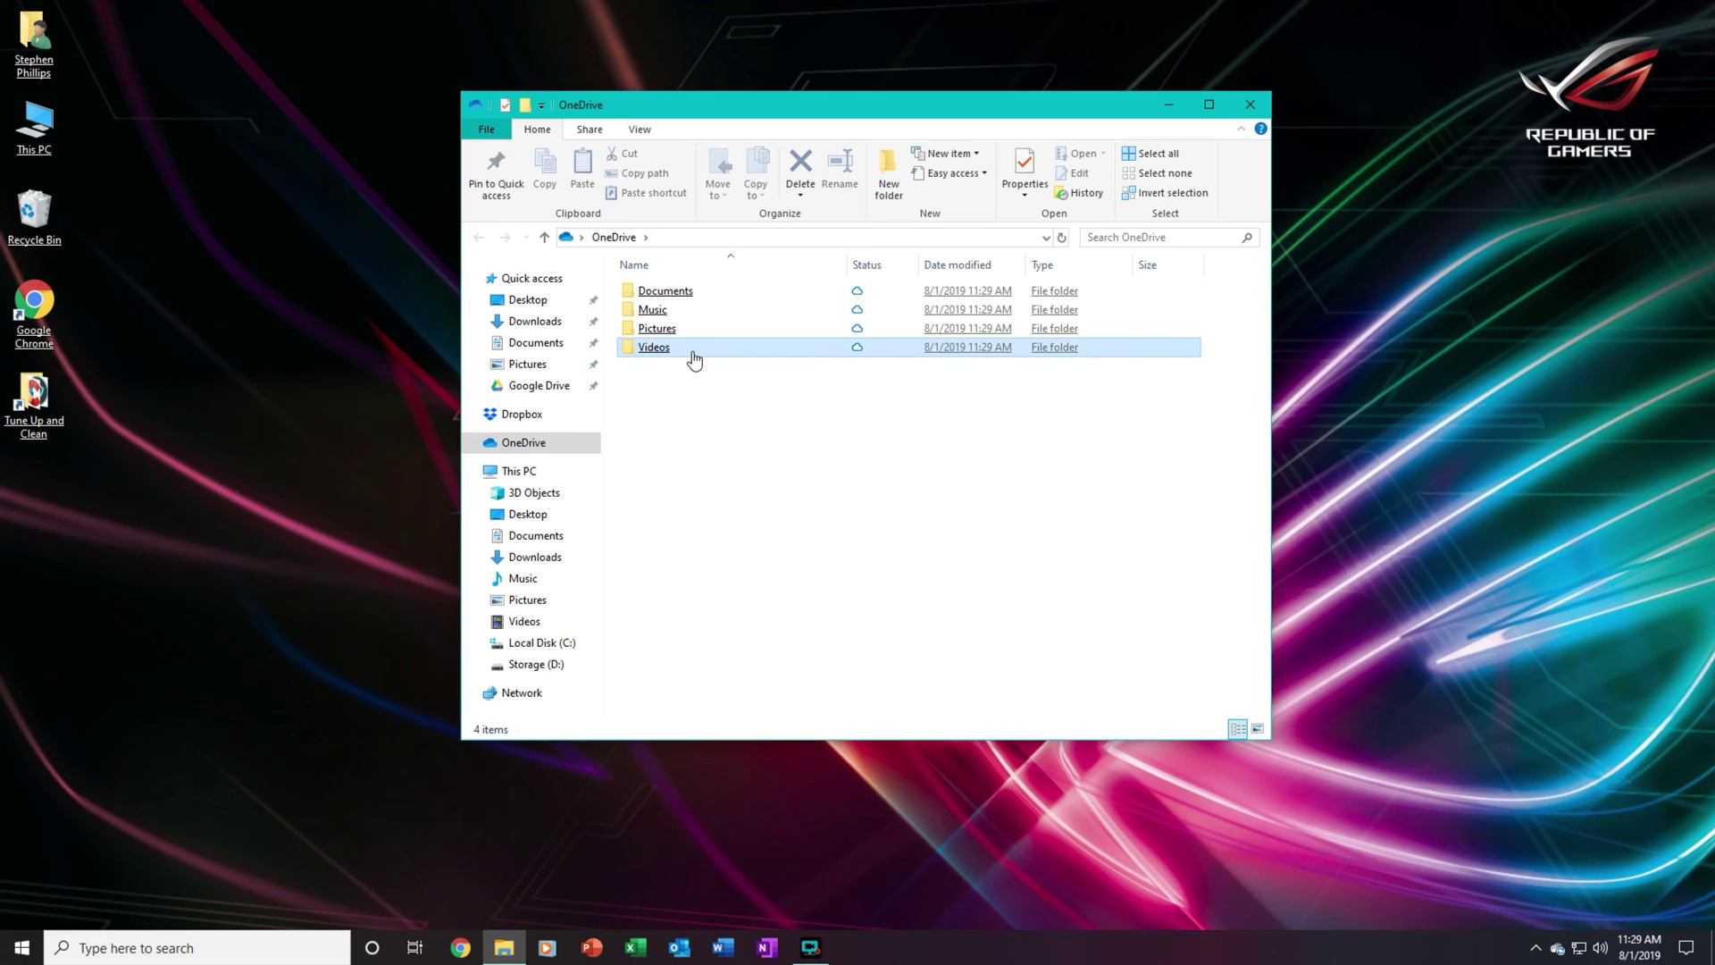
right_click(695, 357)
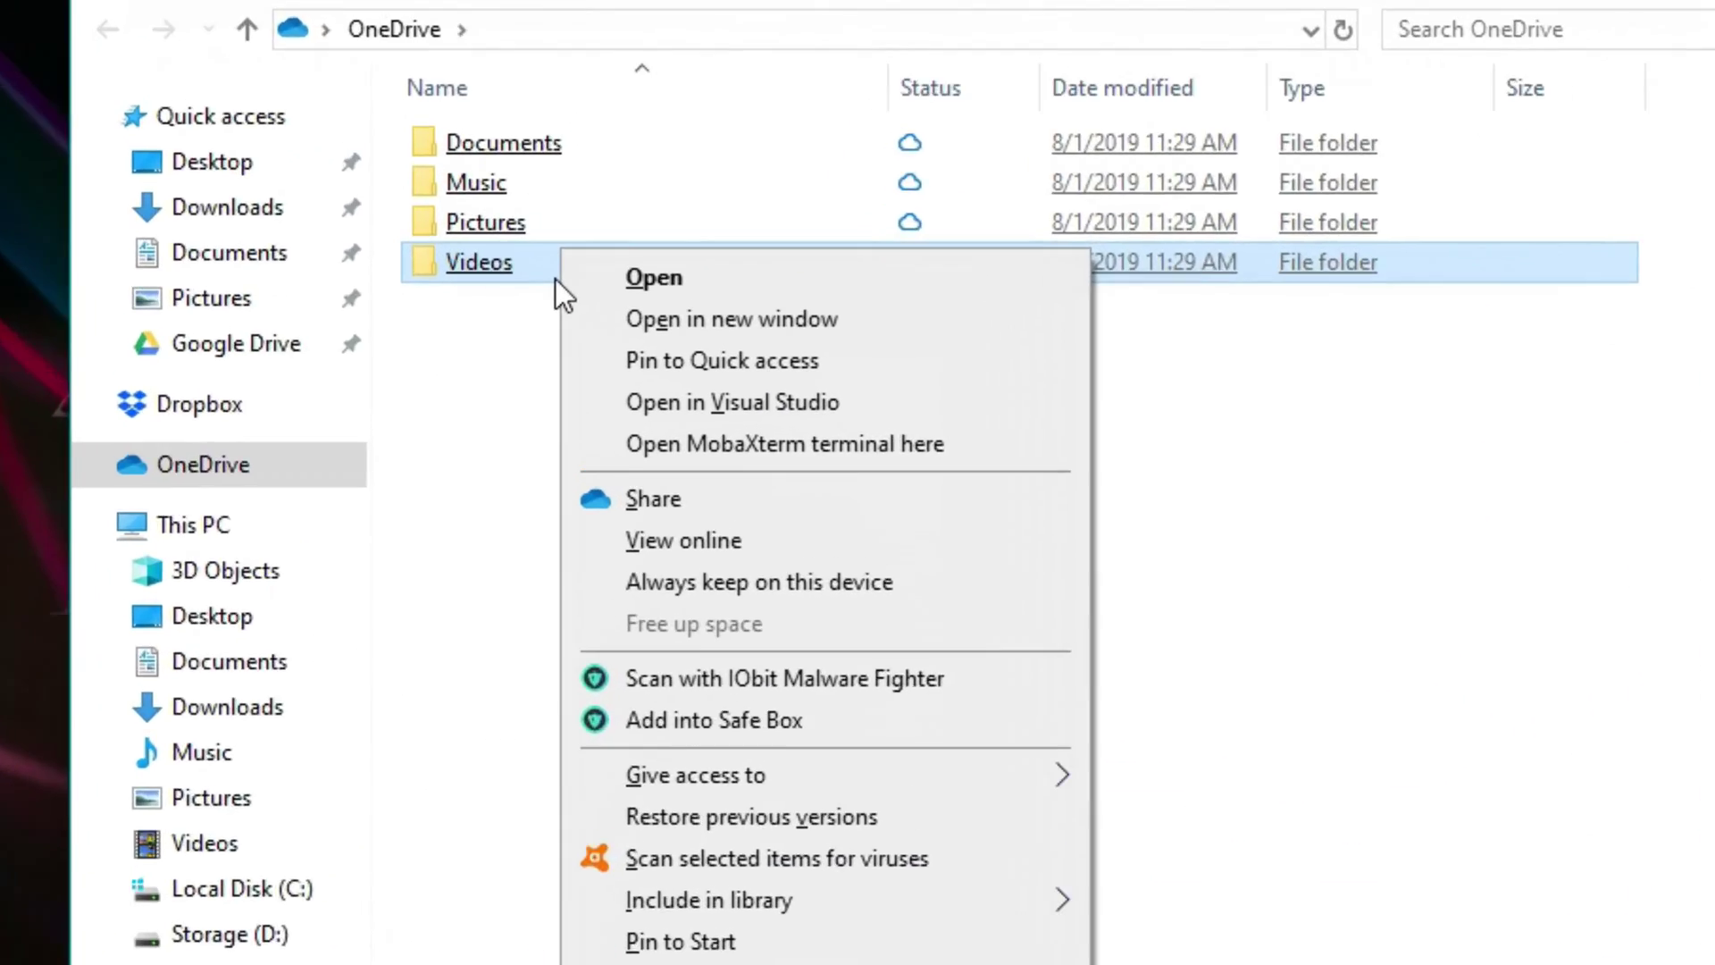